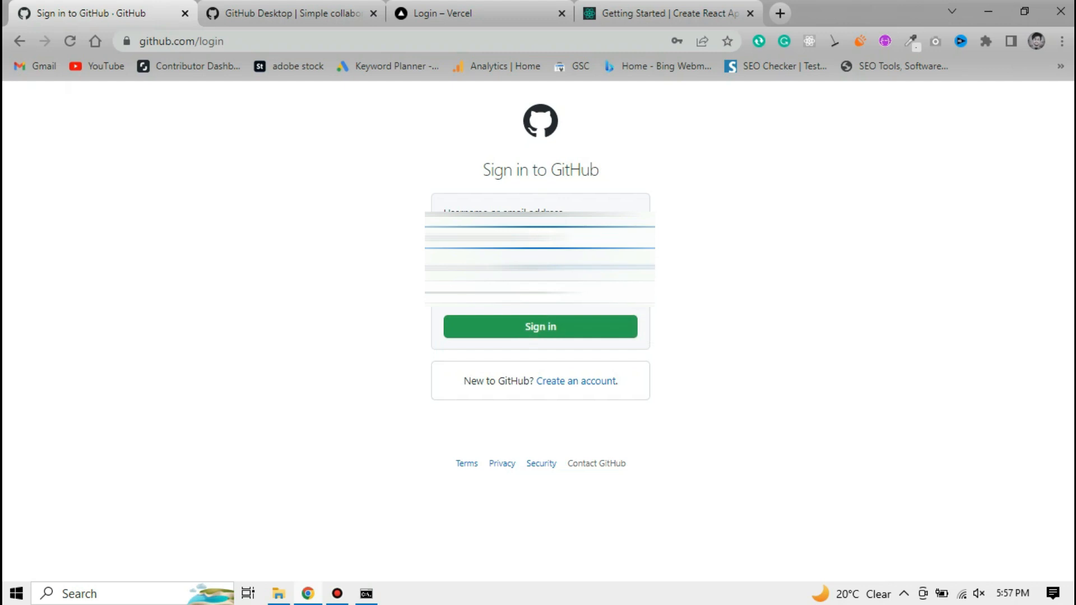
- Sign in to GitHub with the filled-in credentials and open the account's list of repositories
click(540, 333)
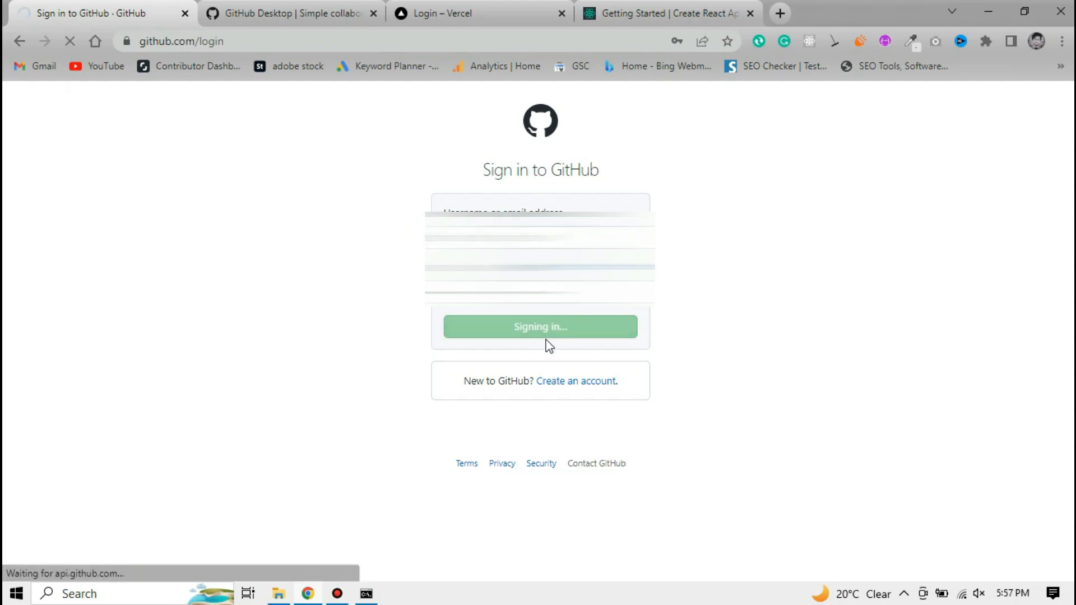
click(728, 65)
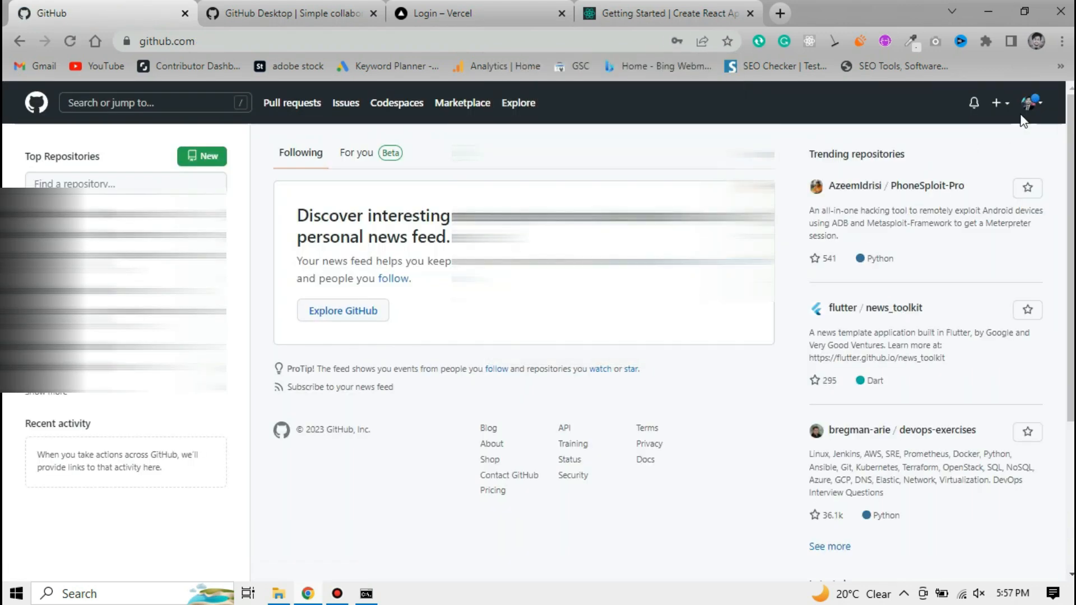
click(1030, 103)
click(960, 209)
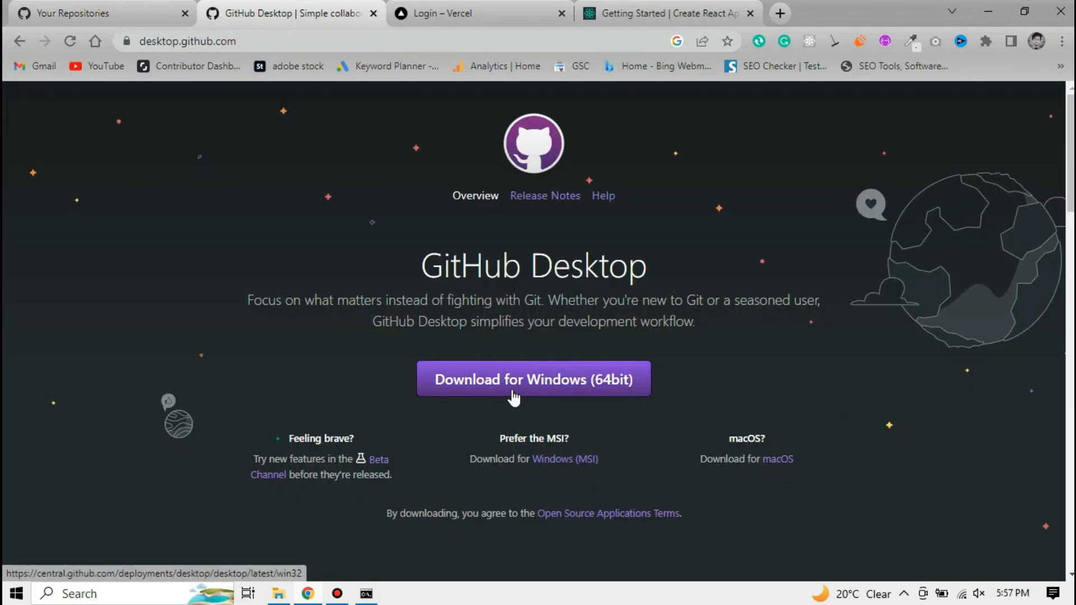
click(513, 392)
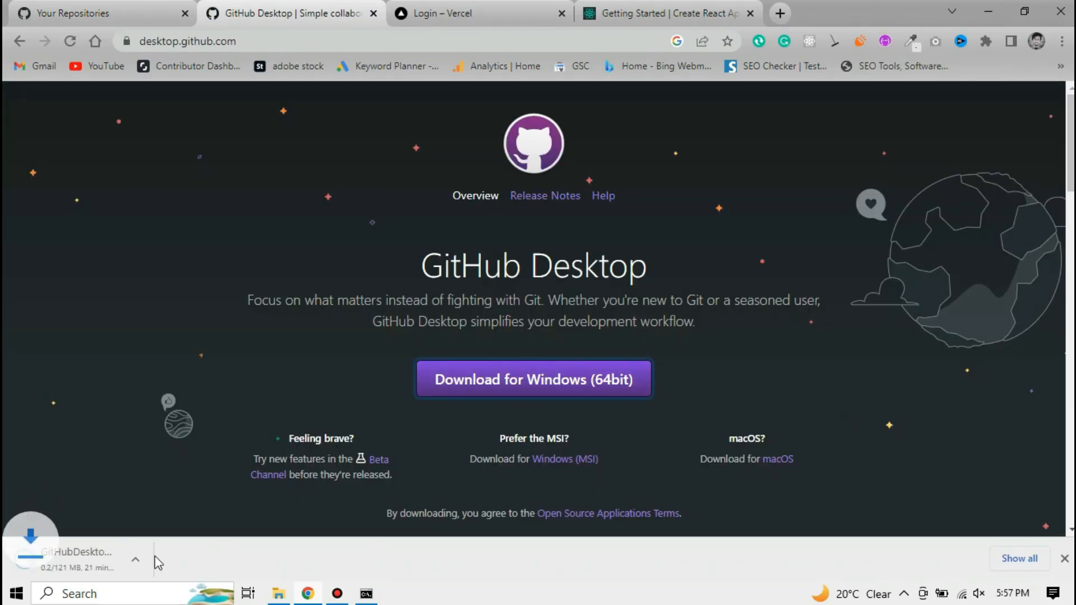
click(170, 560)
click(216, 531)
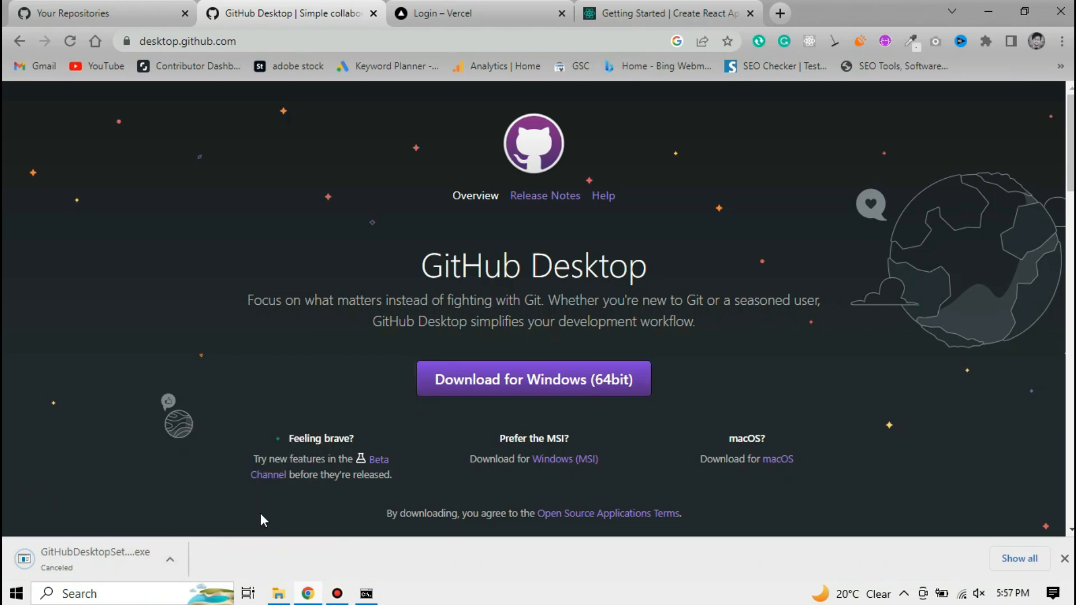
click(278, 594)
click(271, 116)
right_click(271, 117)
click(331, 94)
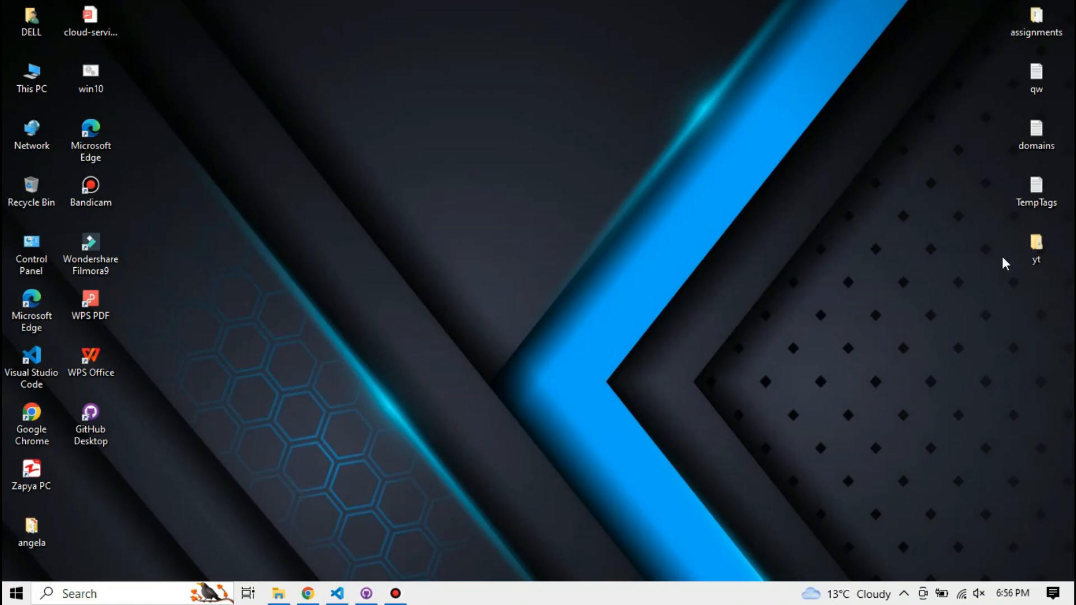
- Open the yt folder from the desktop and launch a Command Prompt in that folder
double_click(1036, 247)
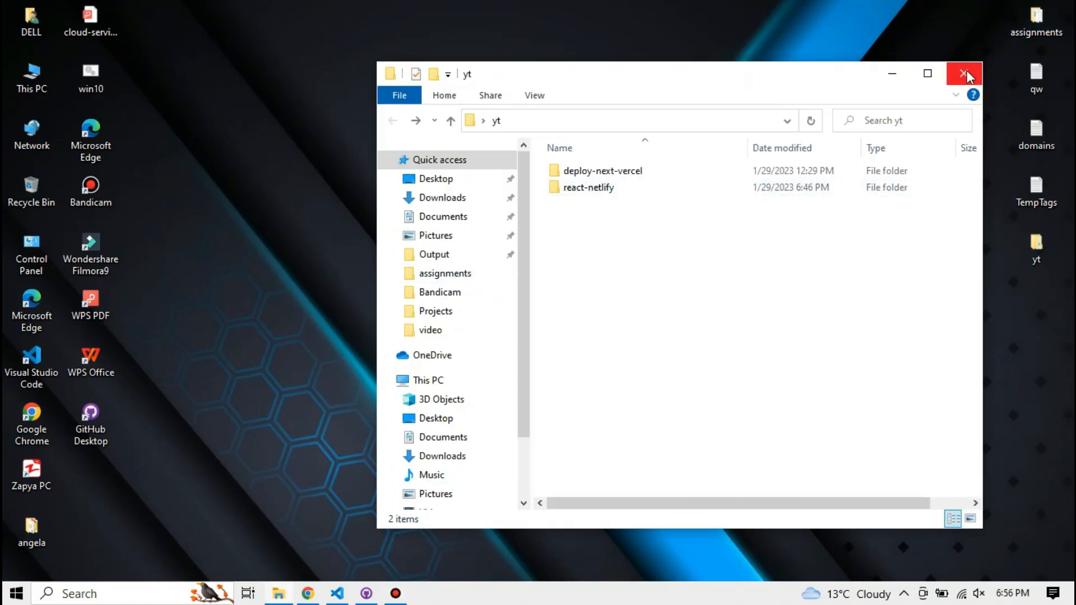
click(927, 73)
click(297, 53)
text(cmd)
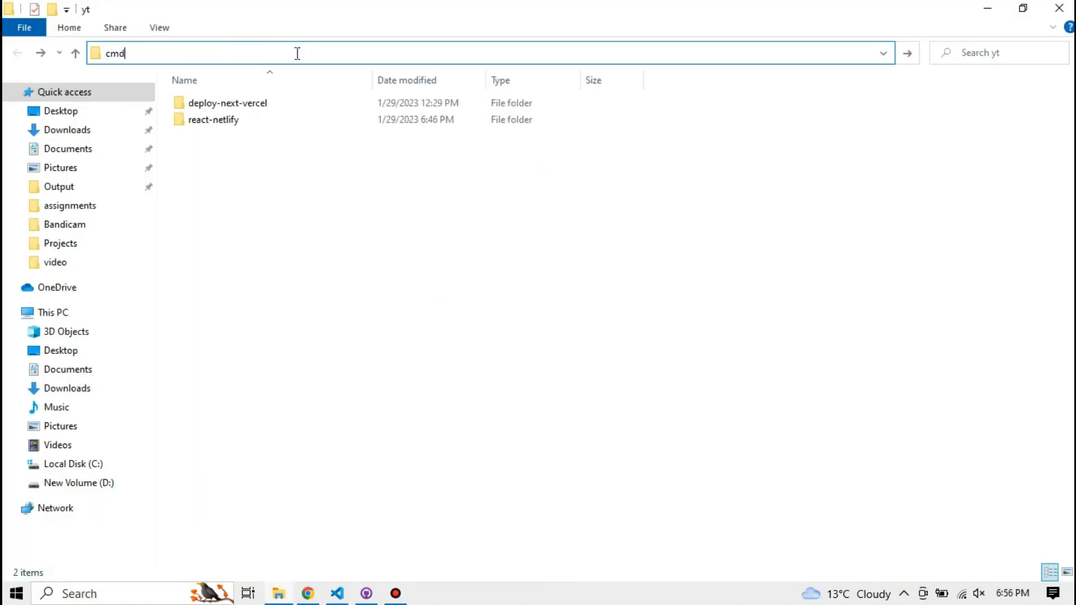
key(Return)
- Create a Next.js app named next-netlify with npx create-next-app, then close the Command Prompt when it finishes
text(npx create-n)
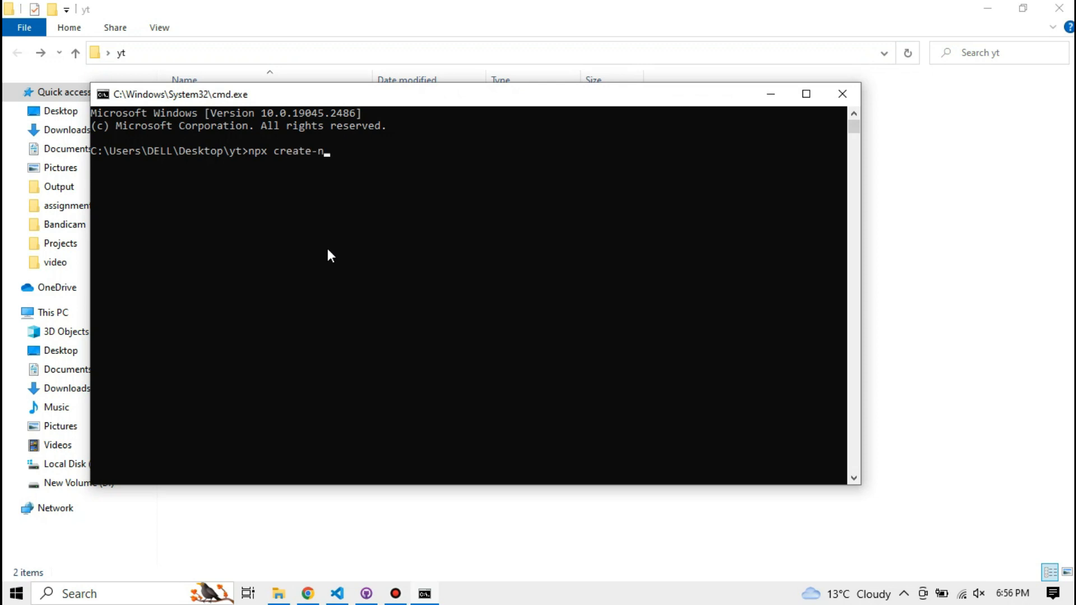
text(ext-app next-netlify)
key(Return)
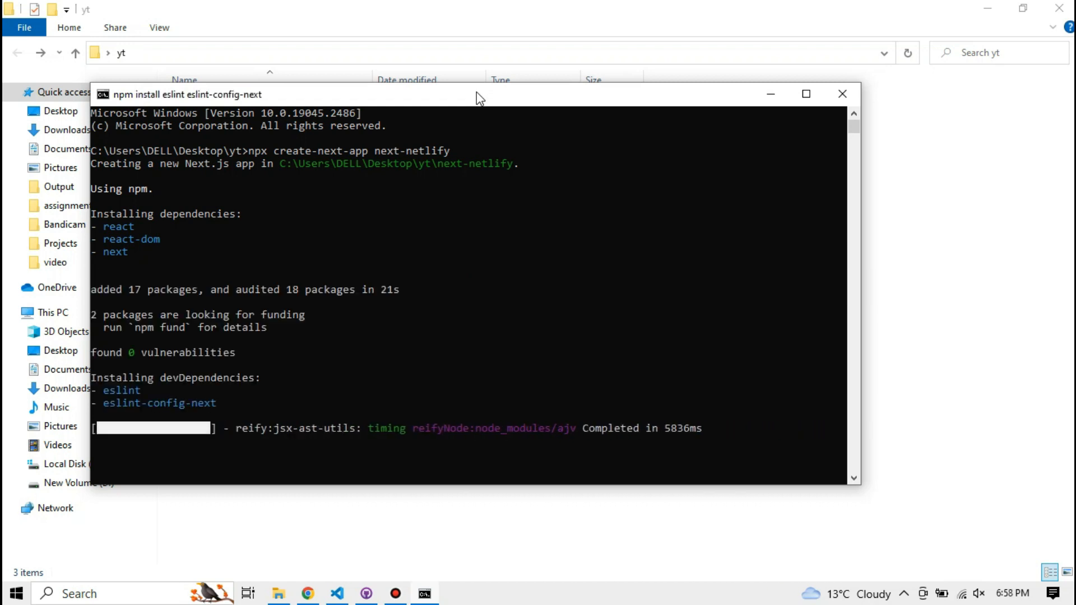
drag(476, 92, 563, 118)
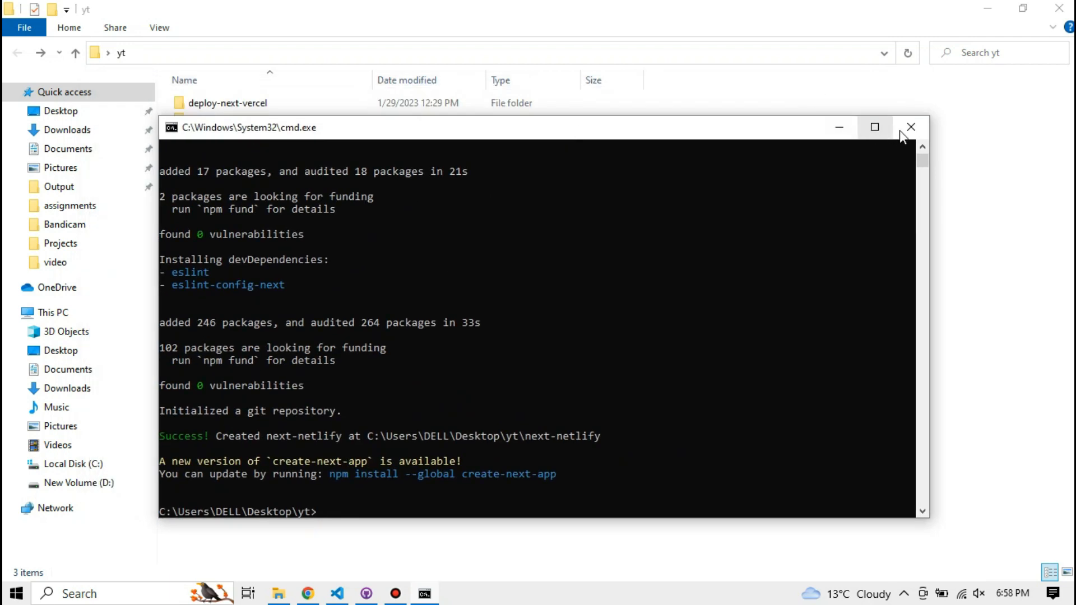
click(901, 123)
- Open the next-netlify project folder in Visual Studio Code and close the Get Started page
double_click(242, 134)
right_click(384, 418)
click(441, 336)
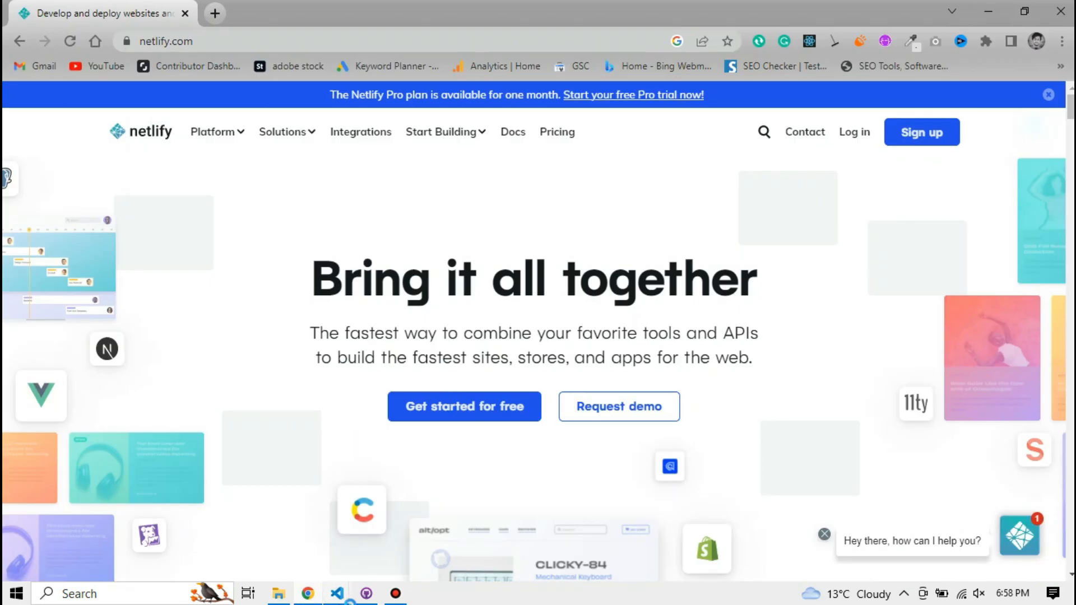
mouse_move(342, 595)
mouse_move(308, 500)
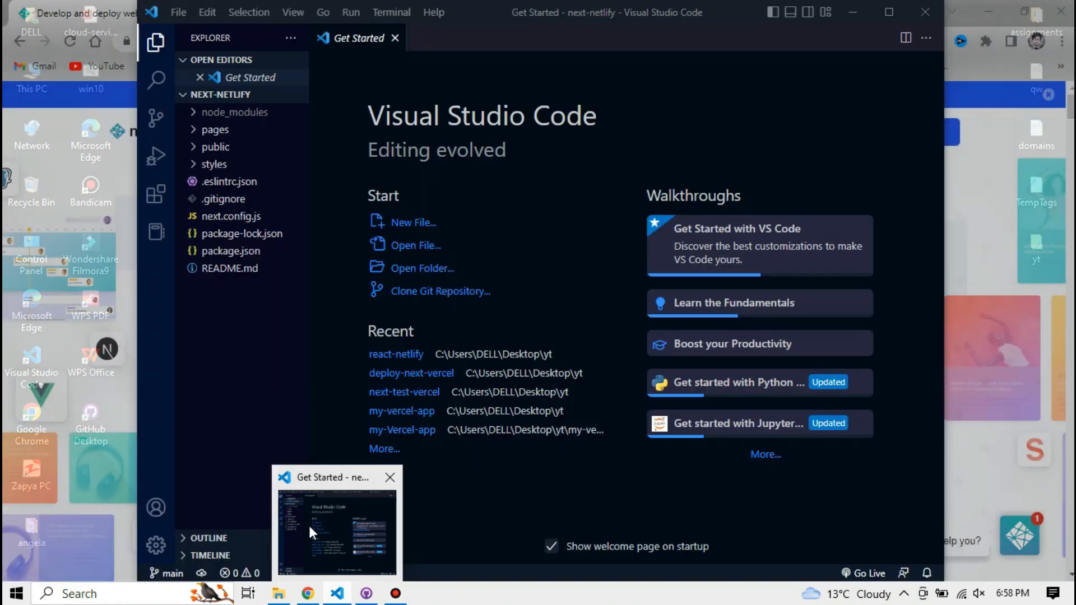
click(308, 523)
click(395, 38)
- Start the development server from a new integrated terminal with npm run dev
click(392, 13)
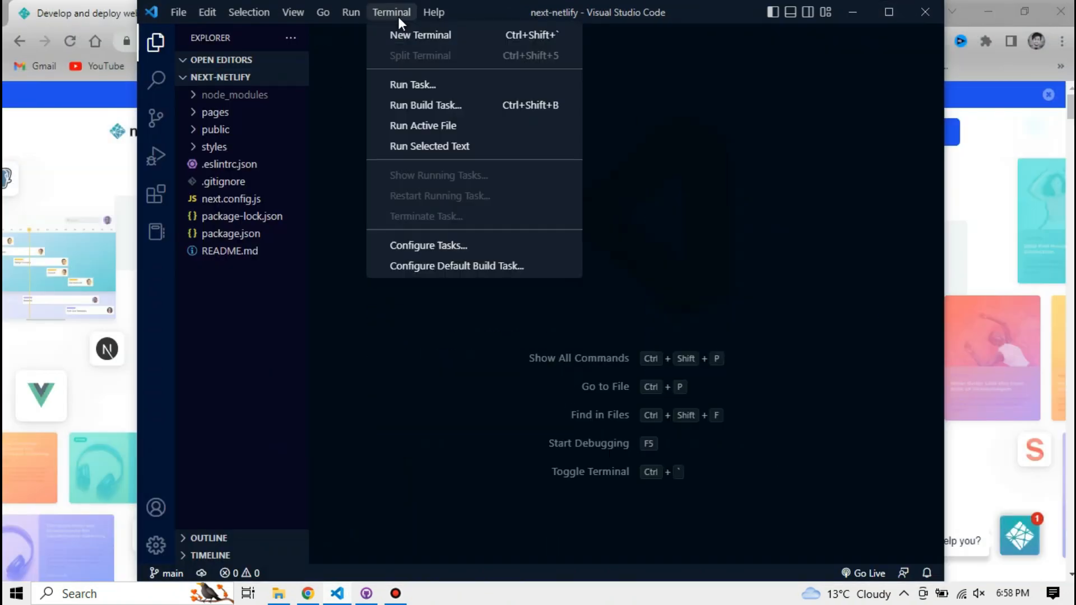
click(415, 37)
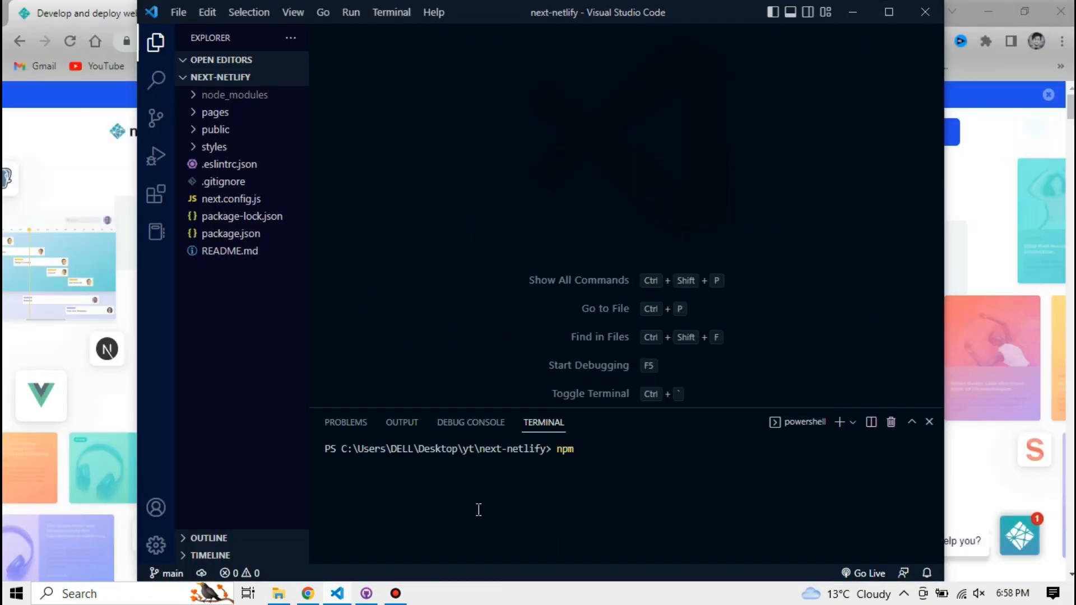
text(npm run dev)
key(Return)
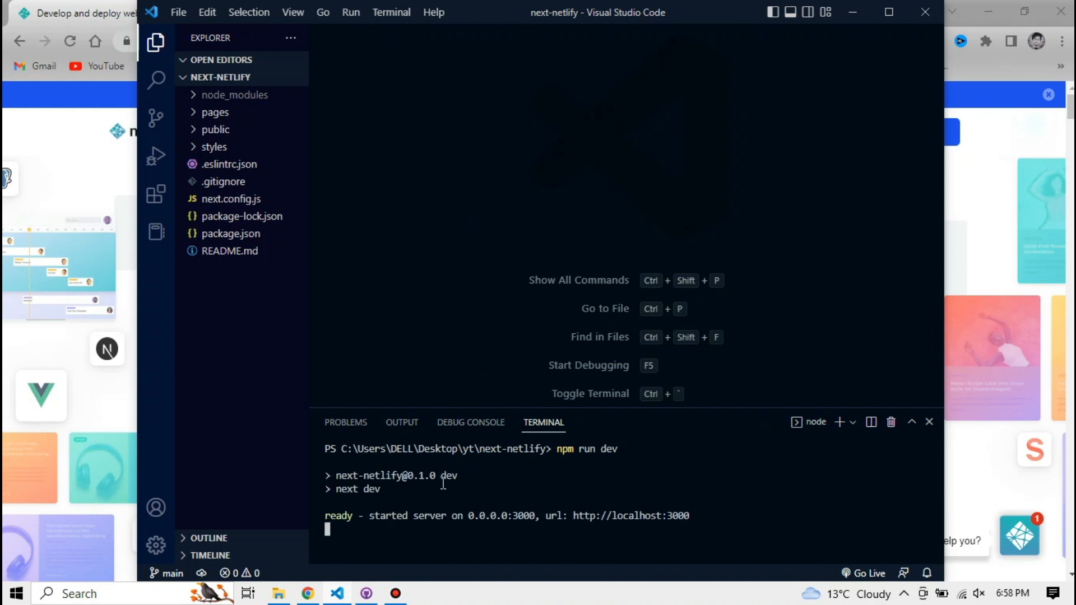
- Switch to Chrome and load localhost:3000 in a new tab to preview the Next.js app
click(99, 19)
click(214, 20)
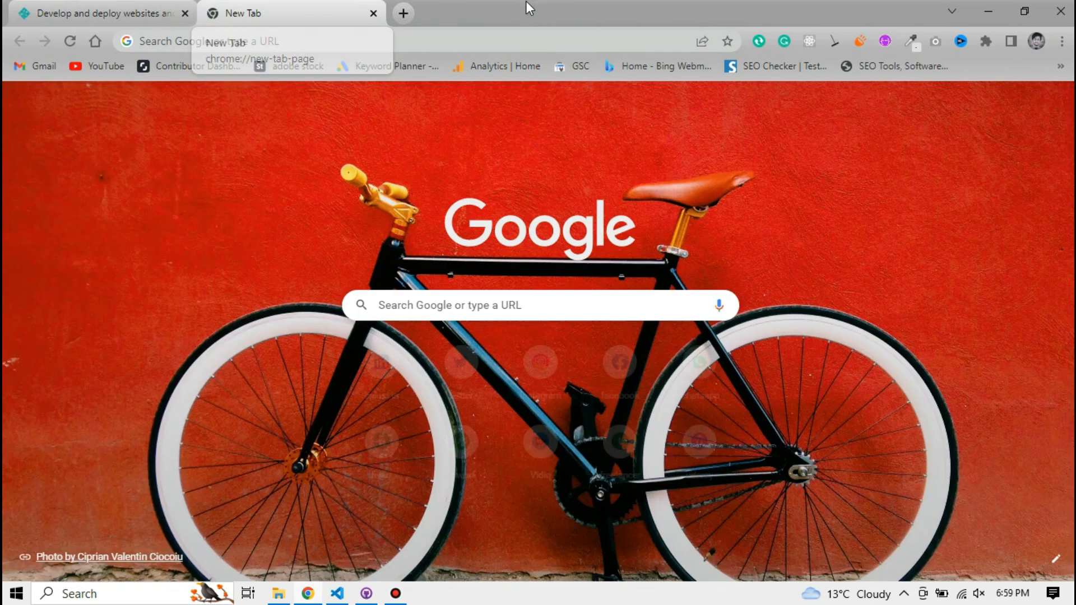
click(253, 39)
text(localhost:3000)
key(Return)
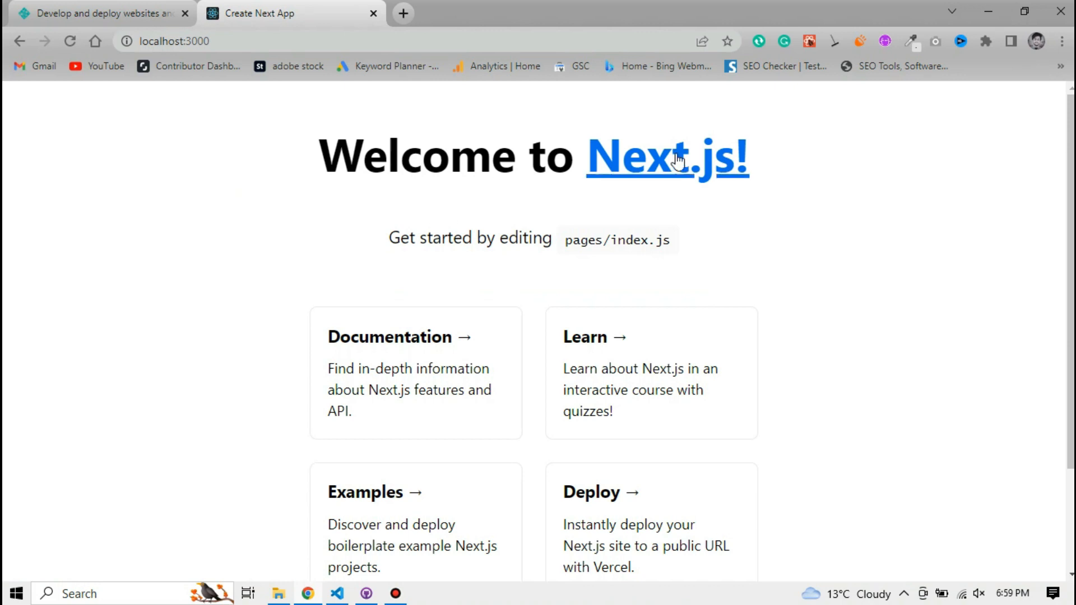
- Switch back to Visual Studio Code and open index.js from the project's pages folder
click(337, 593)
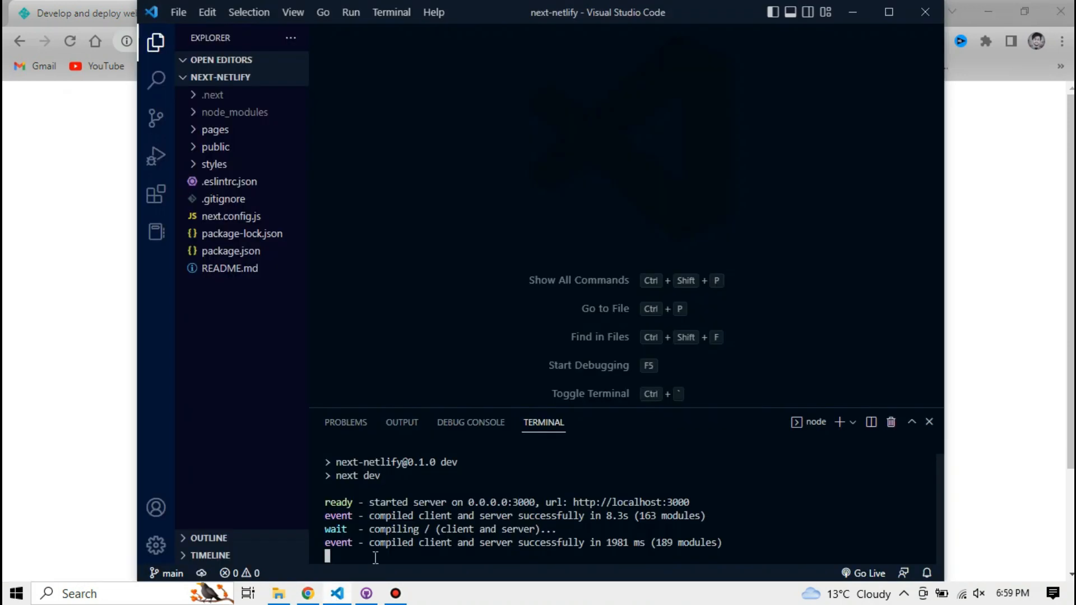
click(221, 152)
click(215, 147)
click(215, 129)
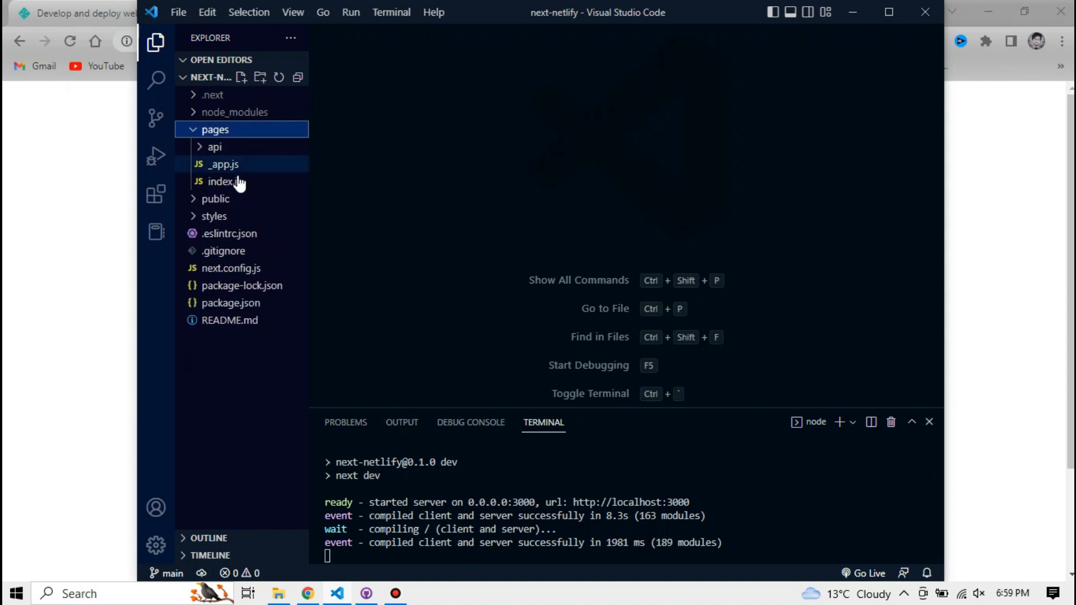
click(224, 199)
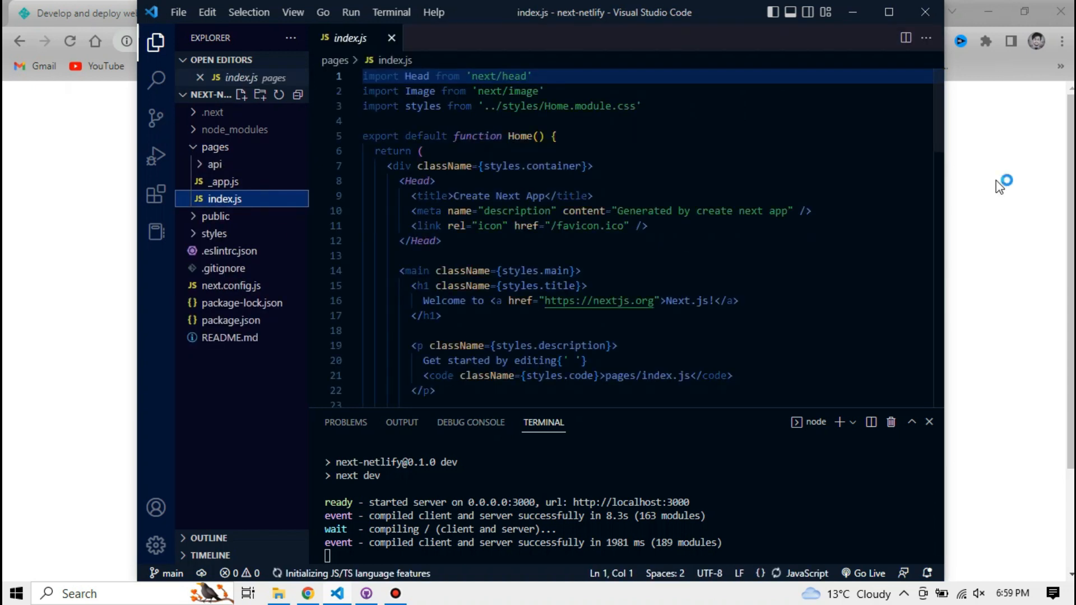
- Replace the description paragraph's content with "Hi we are going to upload you on Netlify, so that you can live..." followed by a smiley emoji
drag(935, 120, 937, 142)
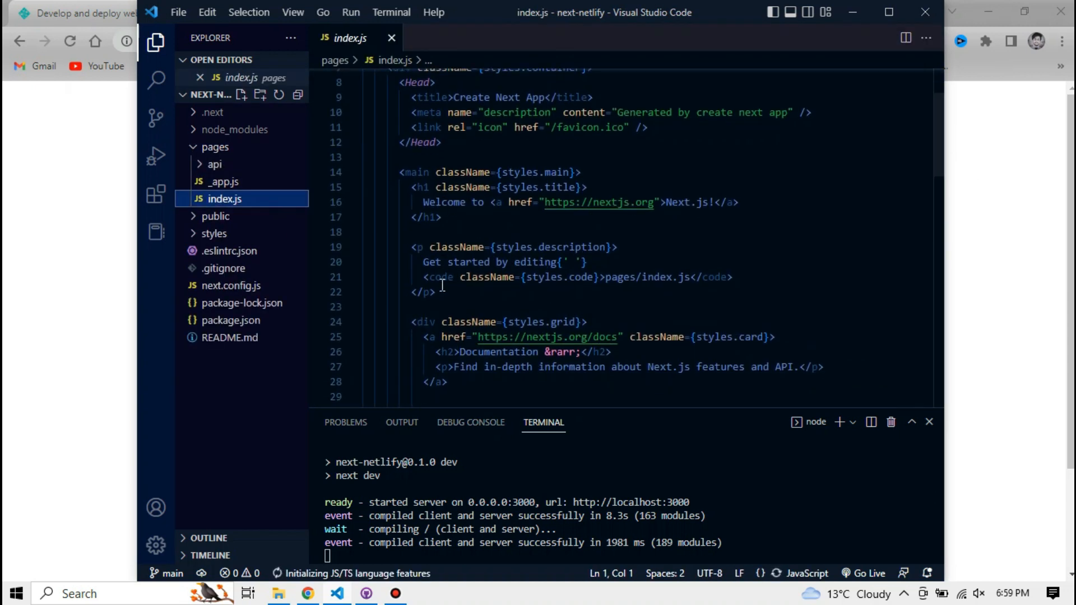
drag(424, 263, 739, 277)
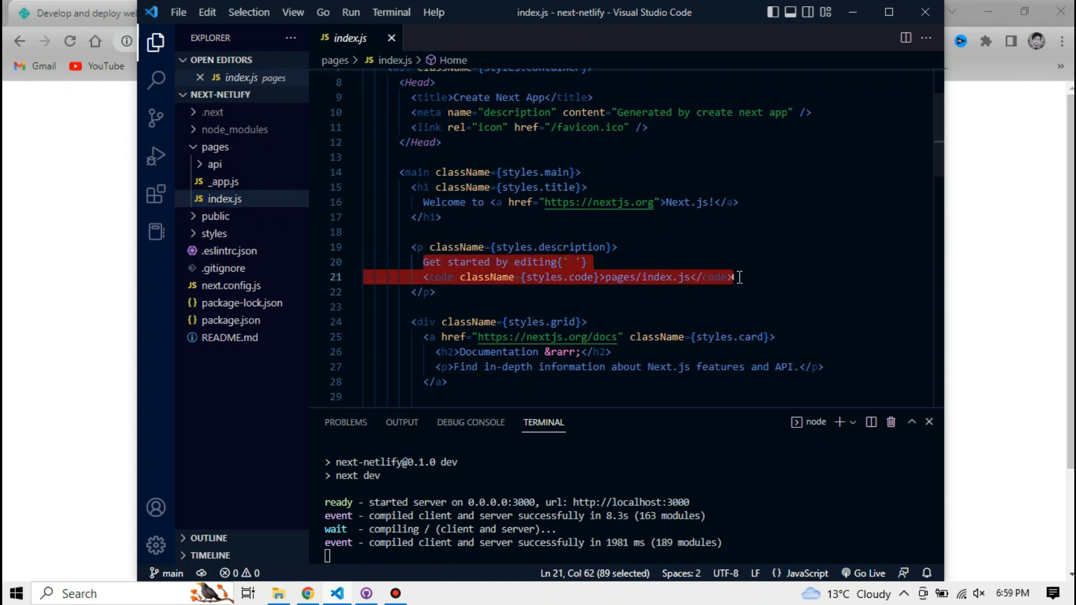
text(Hi we are going to u)
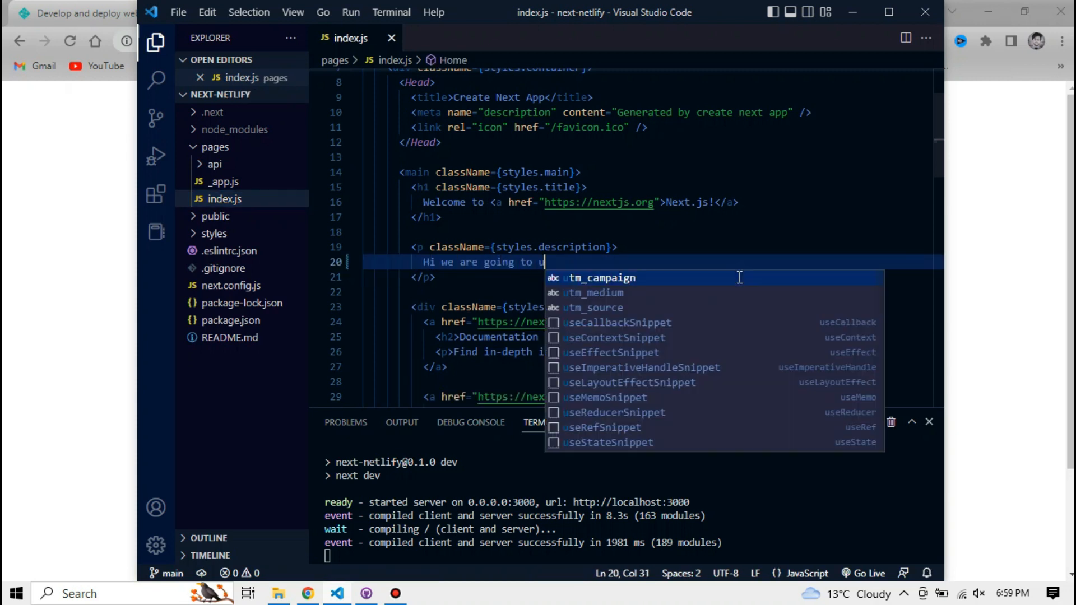
text(pload you on Netlify, so that you can li)
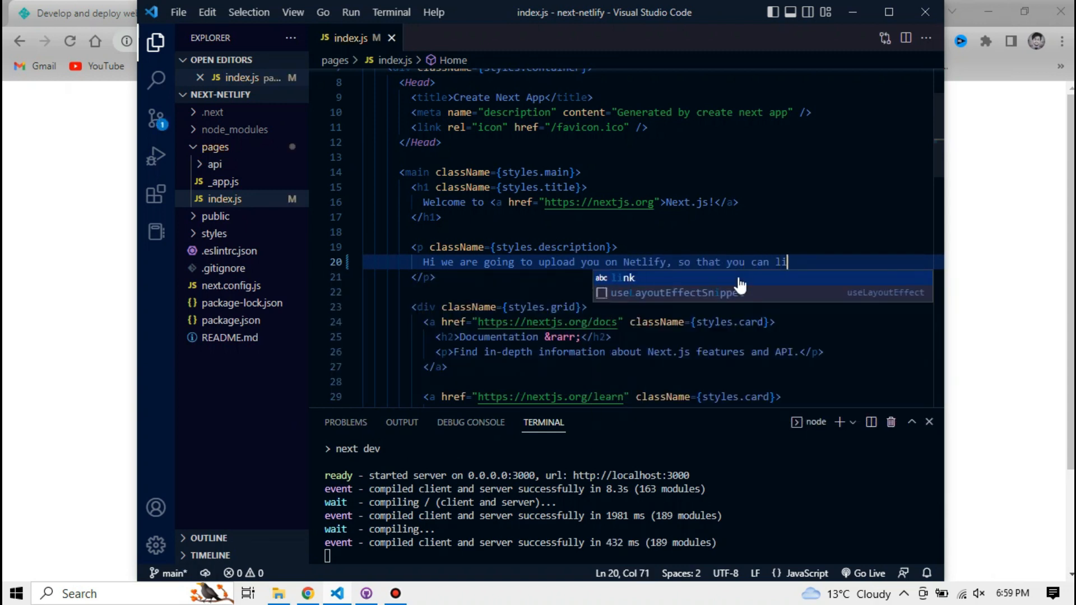
text(ve...)
key(super+period)
click(834, 365)
key(Escape)
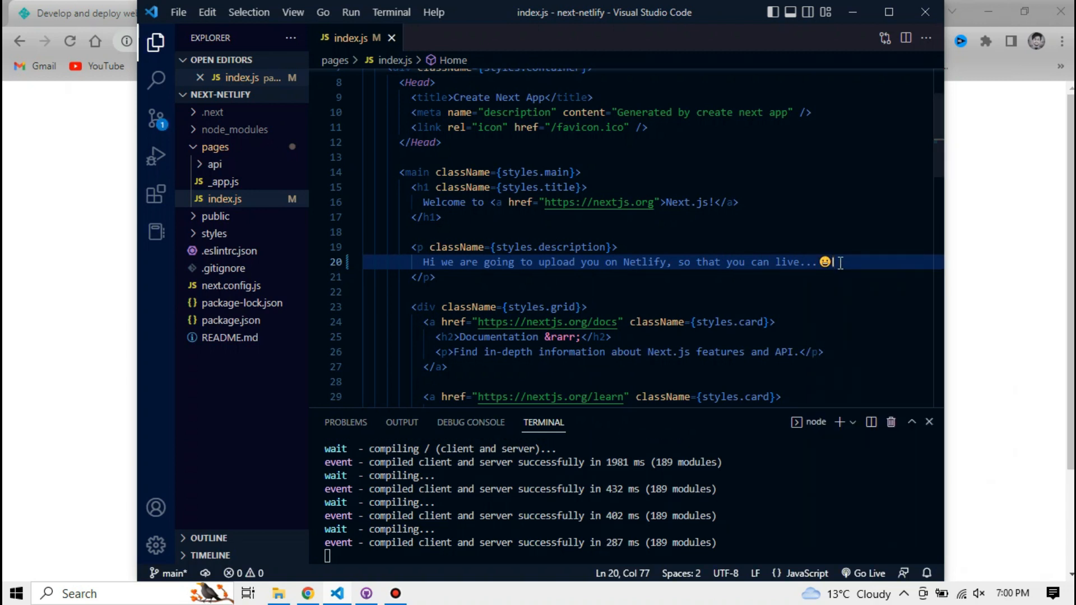
- Check the edited description text on the localhost:3000 page in Chrome
click(123, 180)
drag(288, 240, 593, 240)
click(234, 217)
- Log in to Netlify and look through the team overview page
click(158, 6)
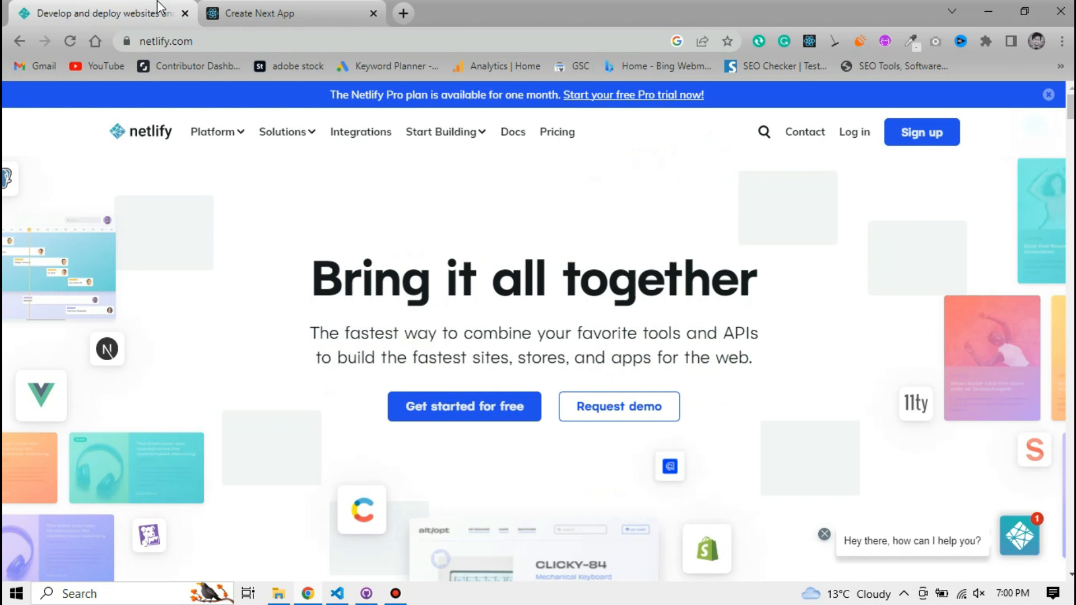
click(854, 134)
click(550, 309)
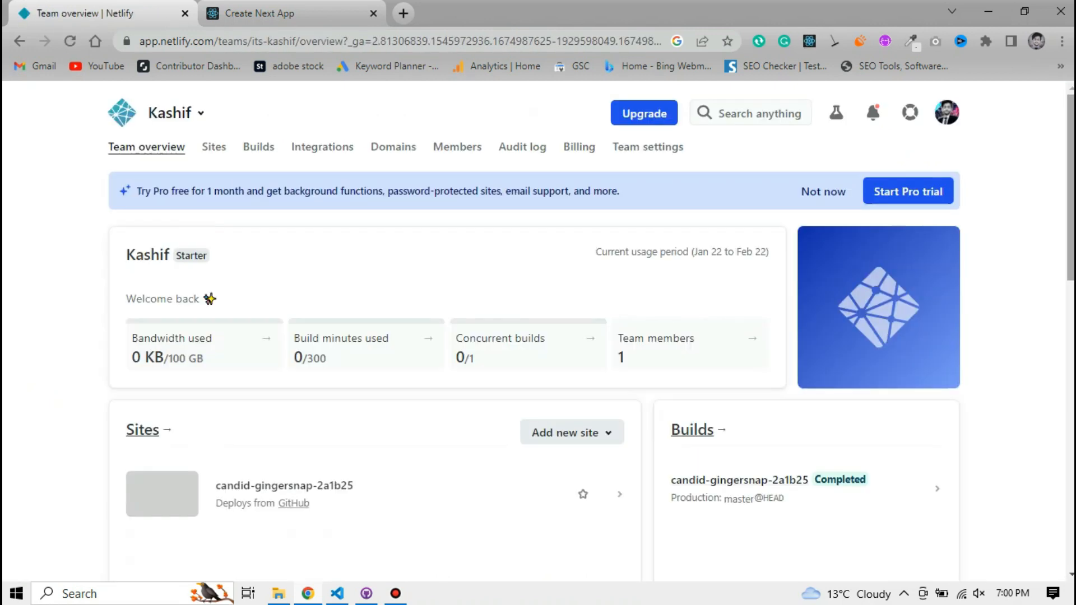
scroll(843, 276, down, 4)
scroll(552, 293, up, 4)
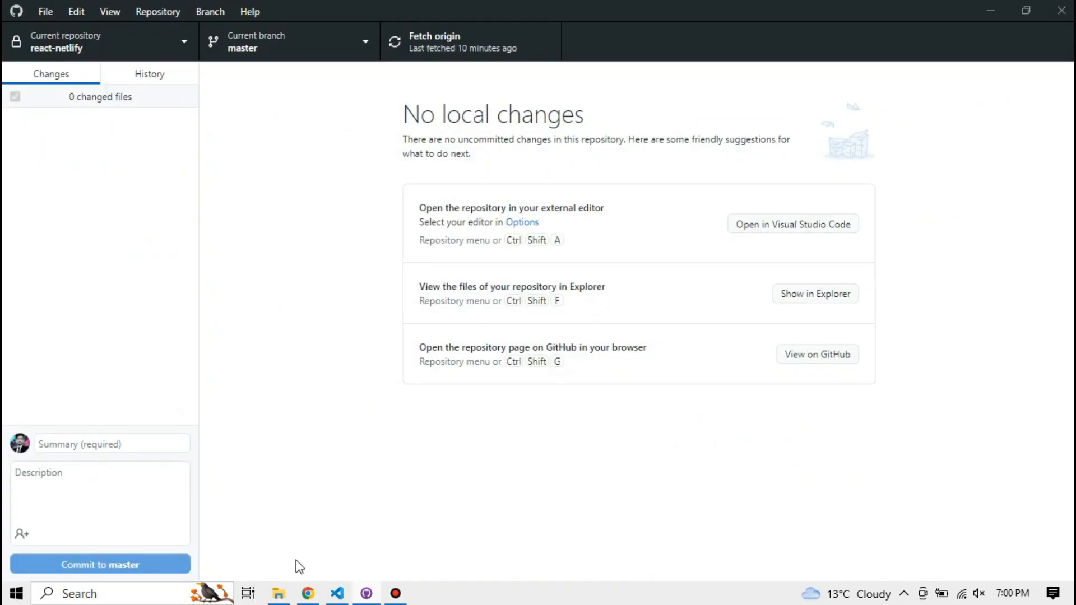
- Copy the next-netlify folder path from File Explorer and add C:\Users\DELL\Desktop\yt\next-netlify to GitHub Desktop as a local repository
click(278, 594)
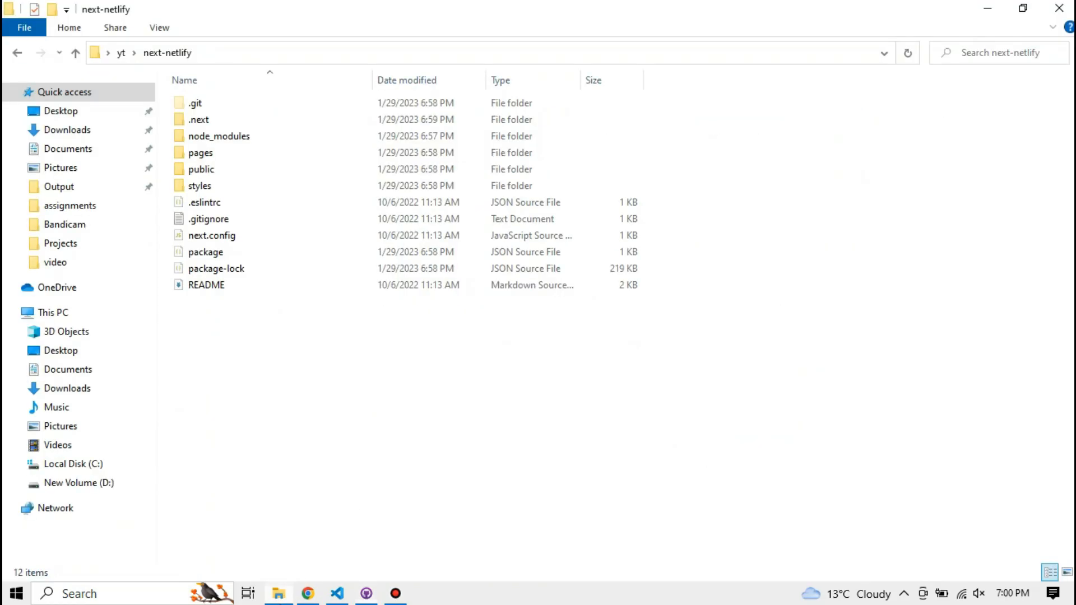
click(252, 52)
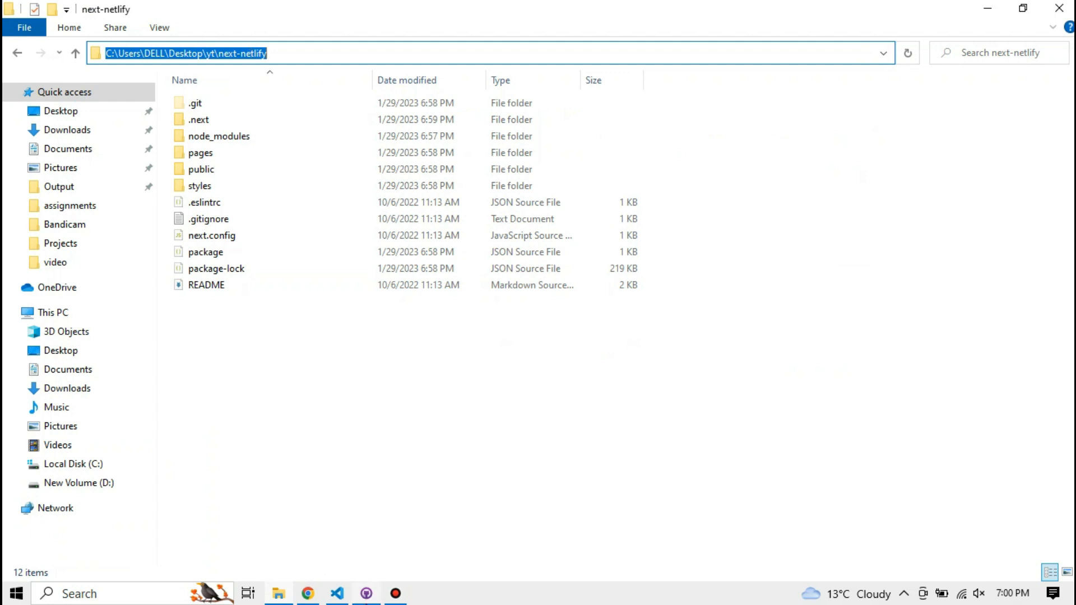
click(366, 602)
click(45, 11)
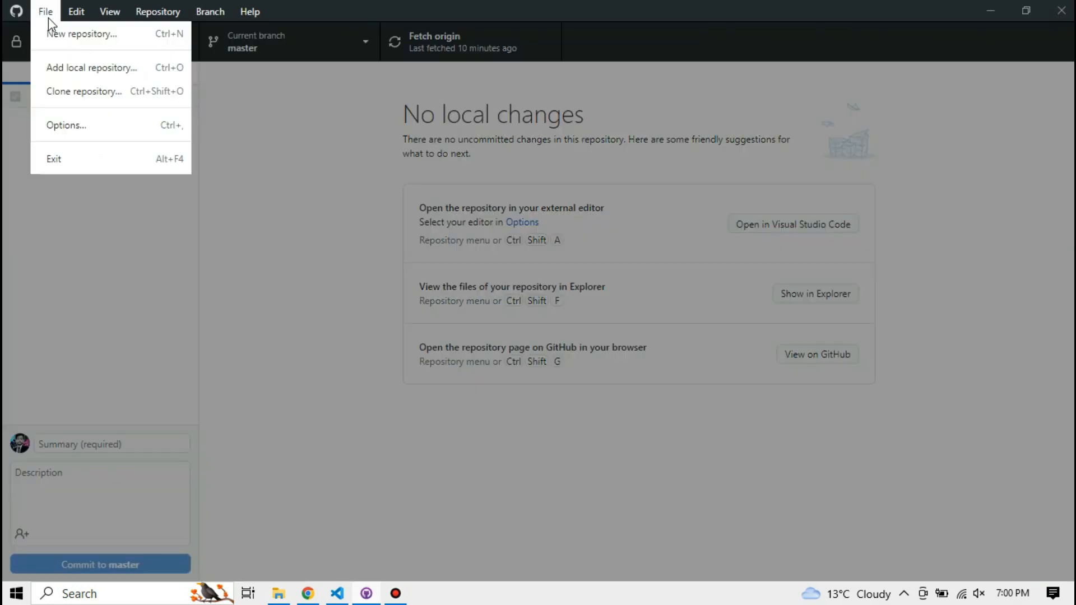
click(96, 68)
text(C:\Users\DELL\Desktop\next-netlify)
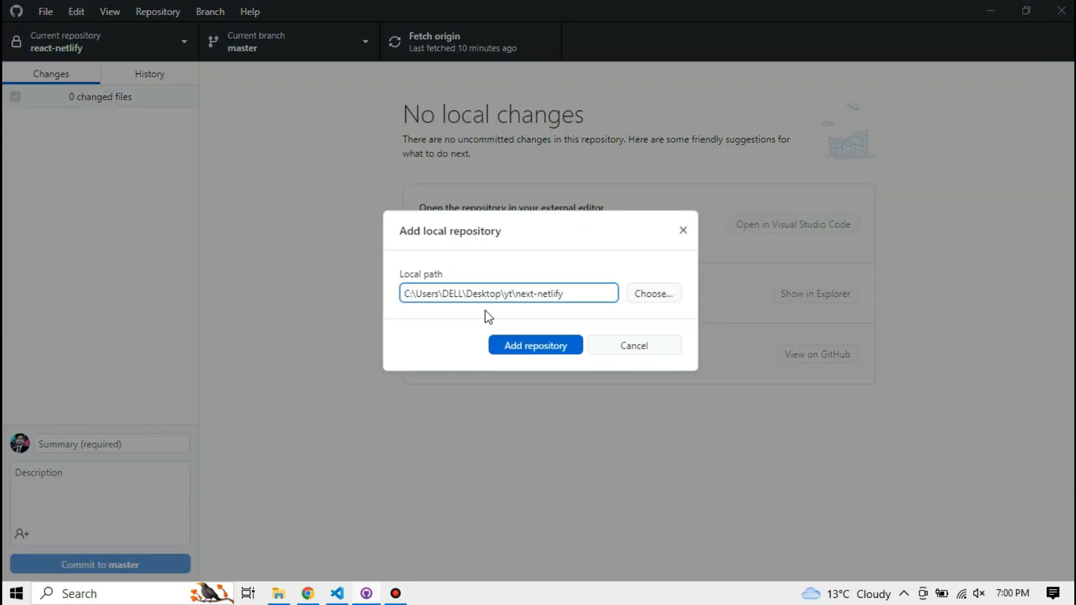
click(509, 344)
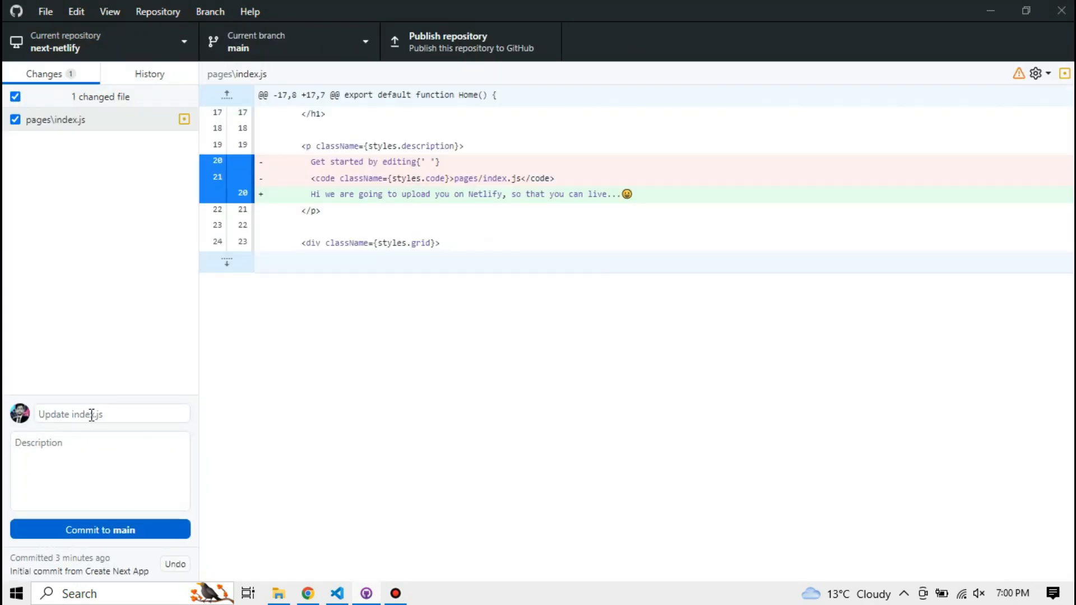
- Commit the pages\index.js change to main with the summary "initial commit" and publish the next-netlify repository to GitHub
click(69, 415)
text(init)
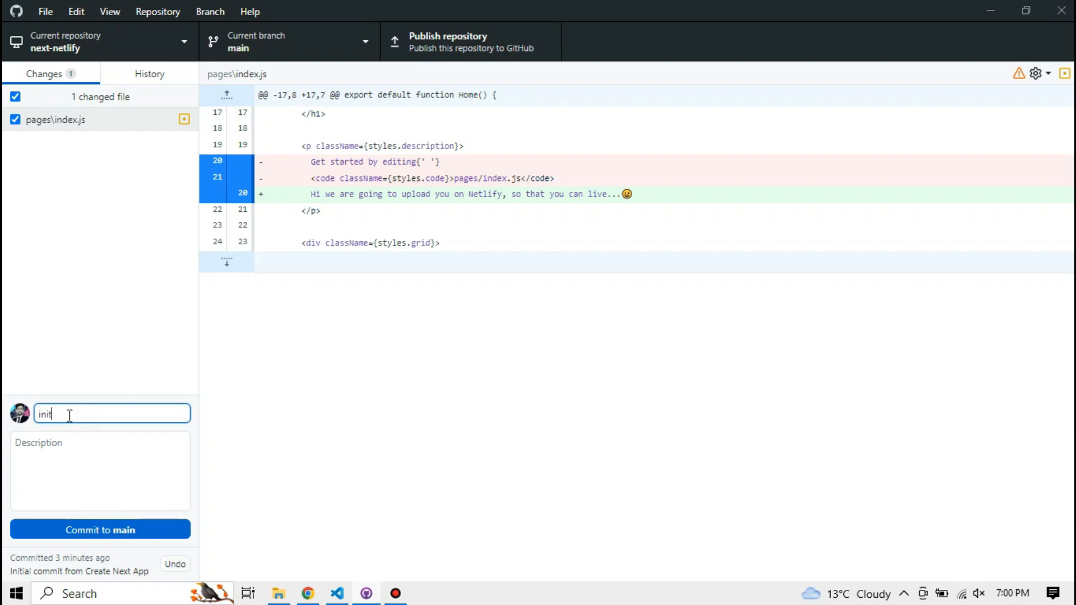
text(ial commit)
click(116, 529)
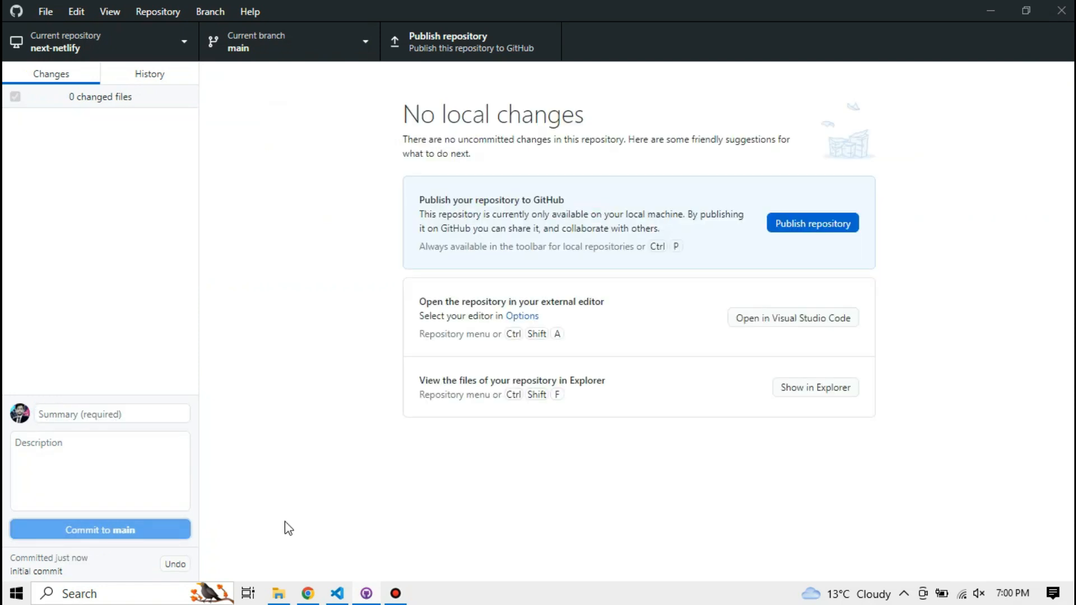
click(818, 220)
click(521, 389)
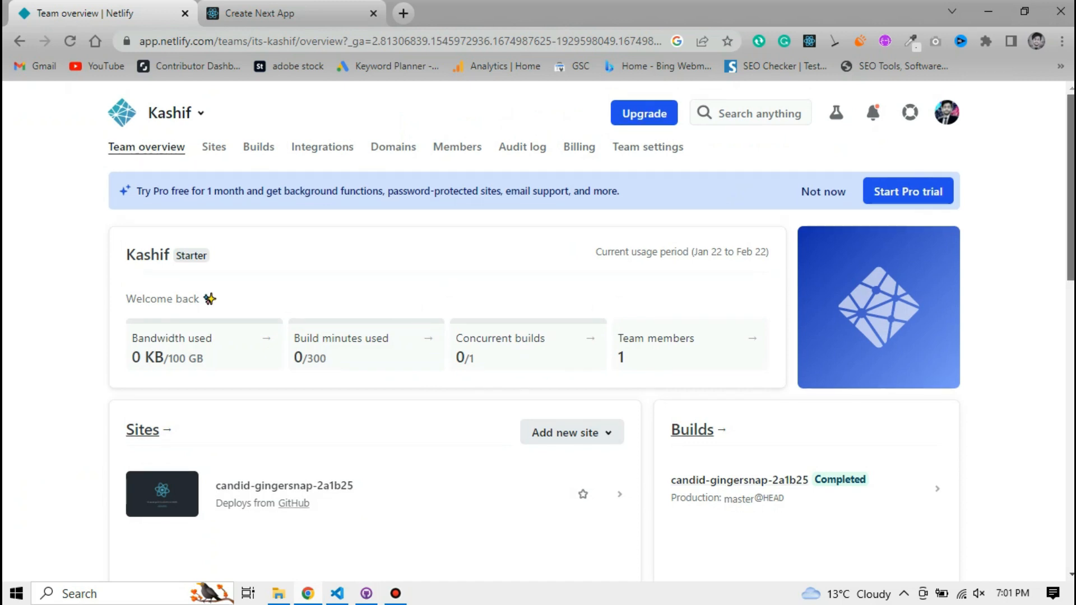
- Switch to Netlify in Chrome and start adding a site by importing an existing project with GitHub as the Git provider
scroll(538, 336, down, 7)
scroll(538, 336, up, 7)
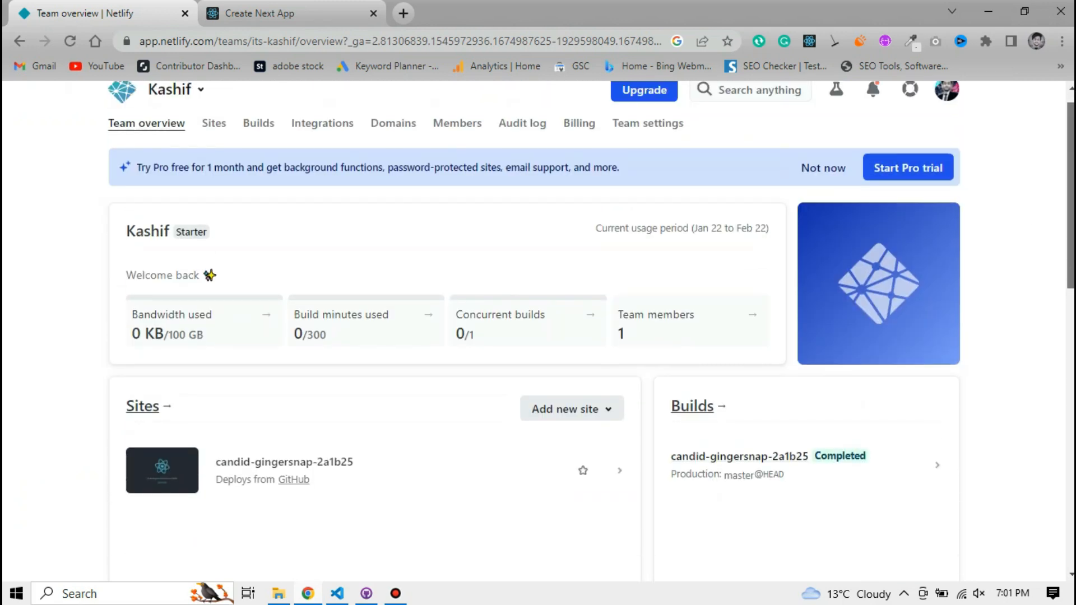
click(539, 413)
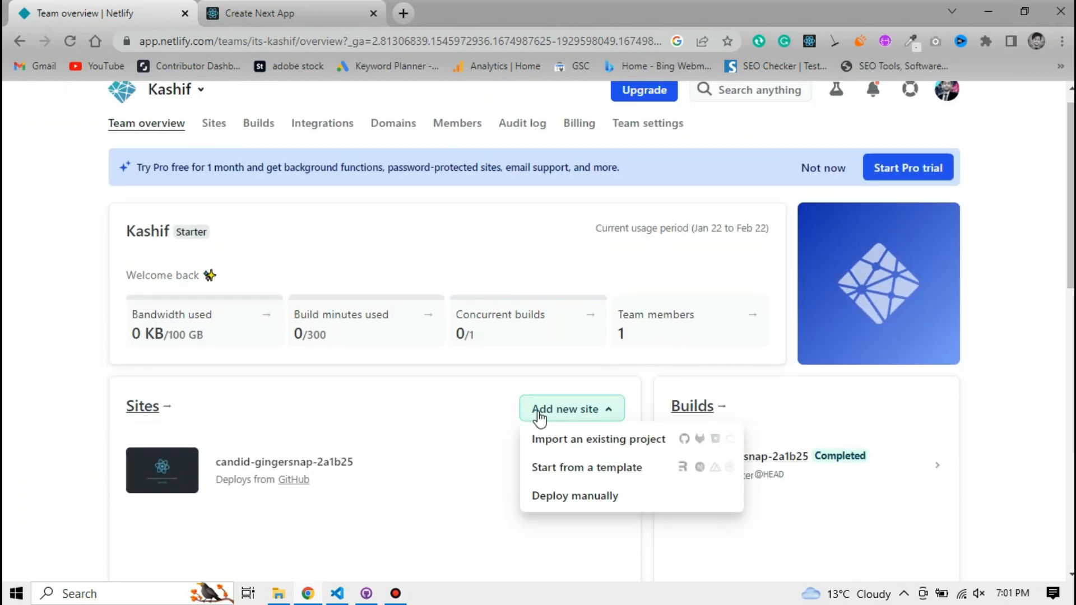
click(588, 441)
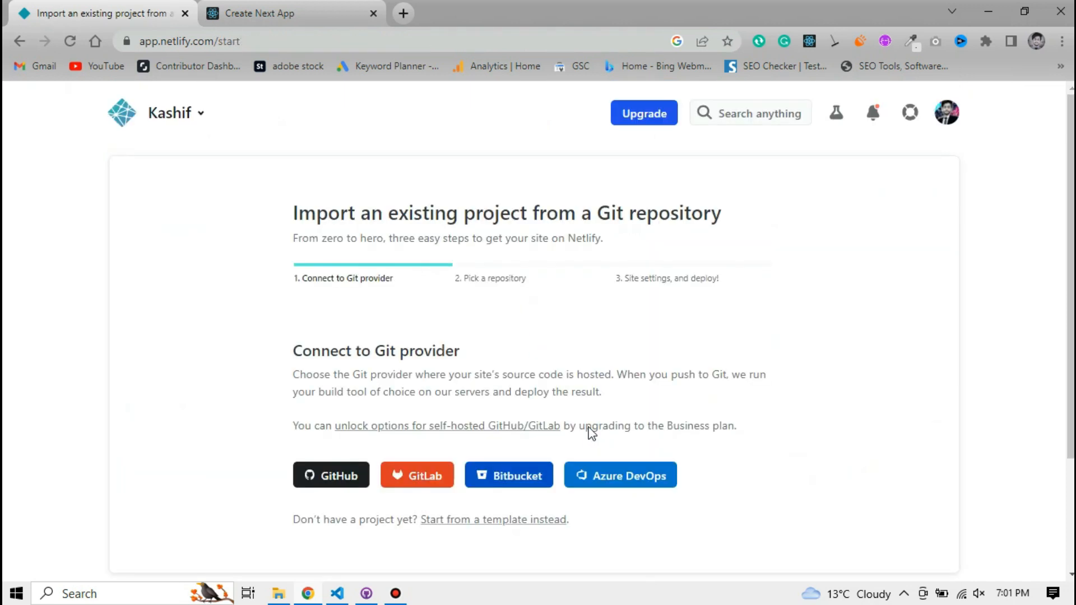
click(329, 476)
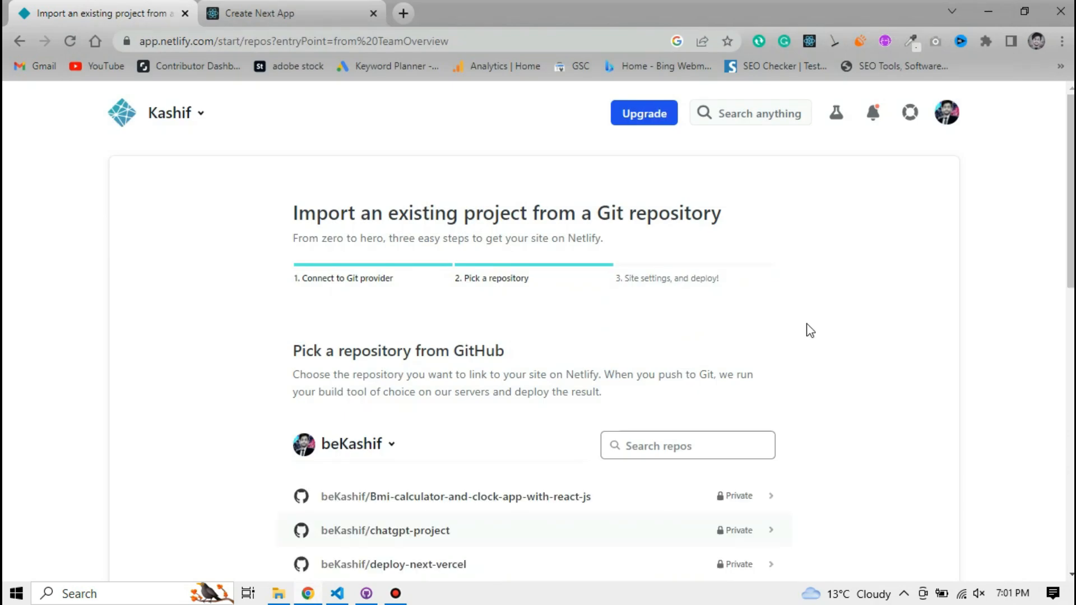
- Search the GitHub repositories for "next" and pick next-netlify as the repository to import
scroll(756, 337, down, 2)
click(630, 357)
text(next)
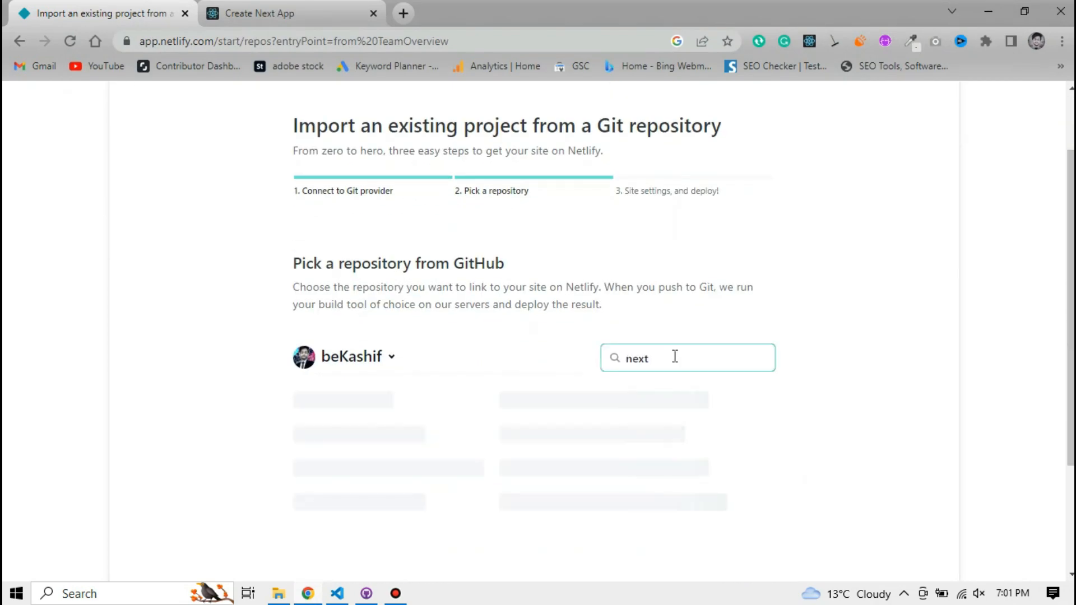
scroll(829, 334, down, 2)
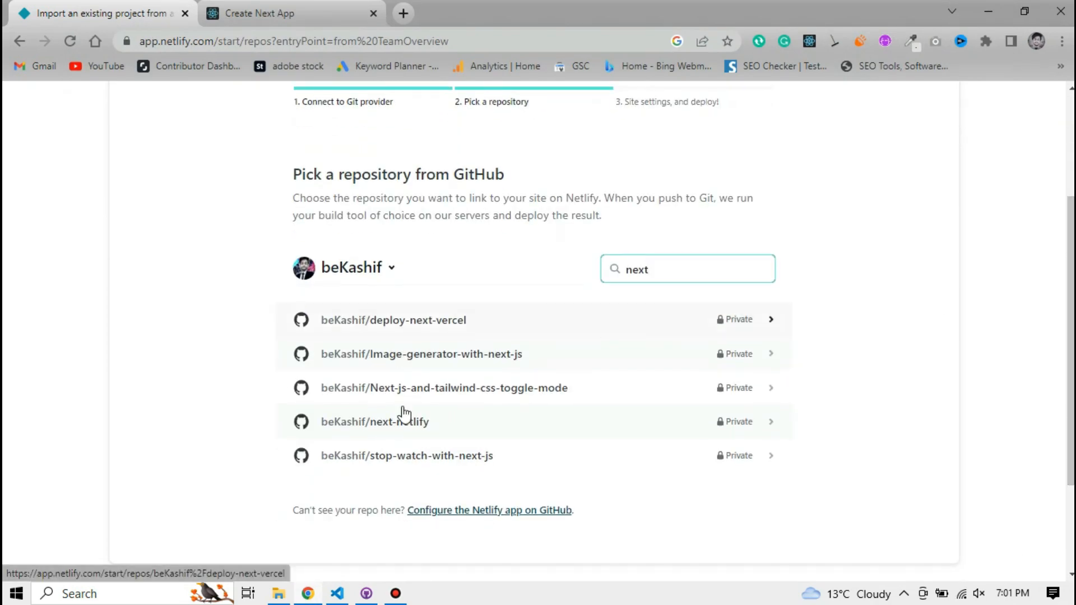
click(406, 429)
- Review the detected Next.js build settings and deploy the next-netlify site with them as they are
scroll(697, 276, down, 4)
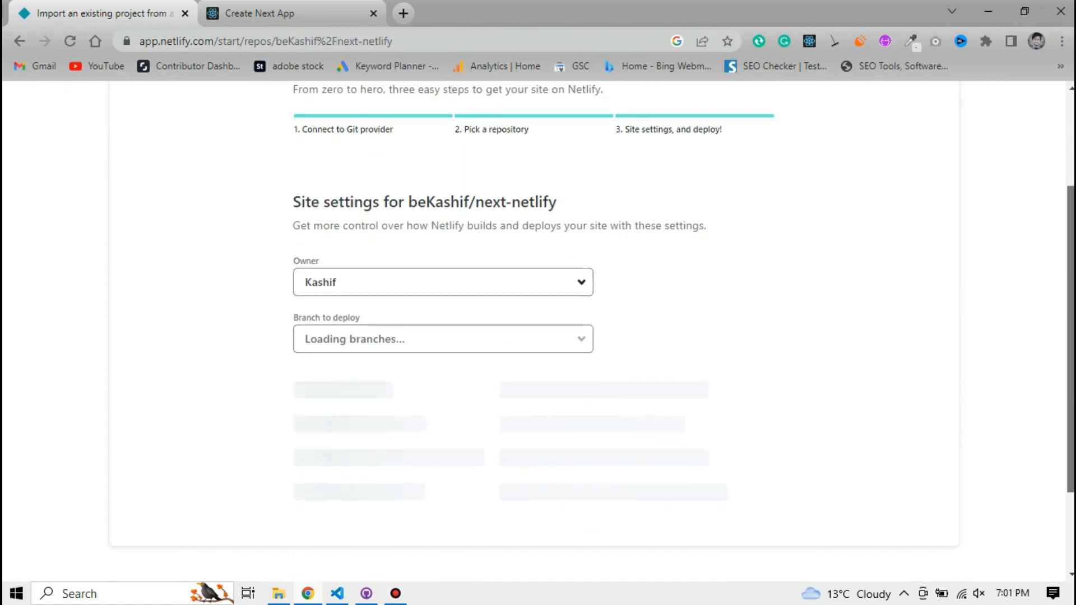
scroll(539, 412, down, 8)
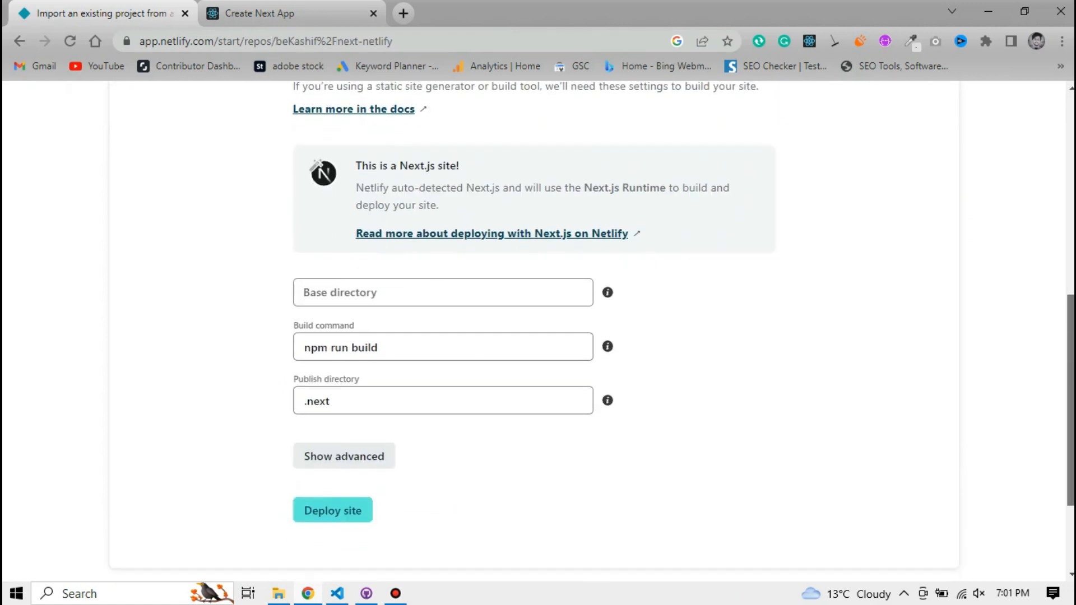
click(309, 457)
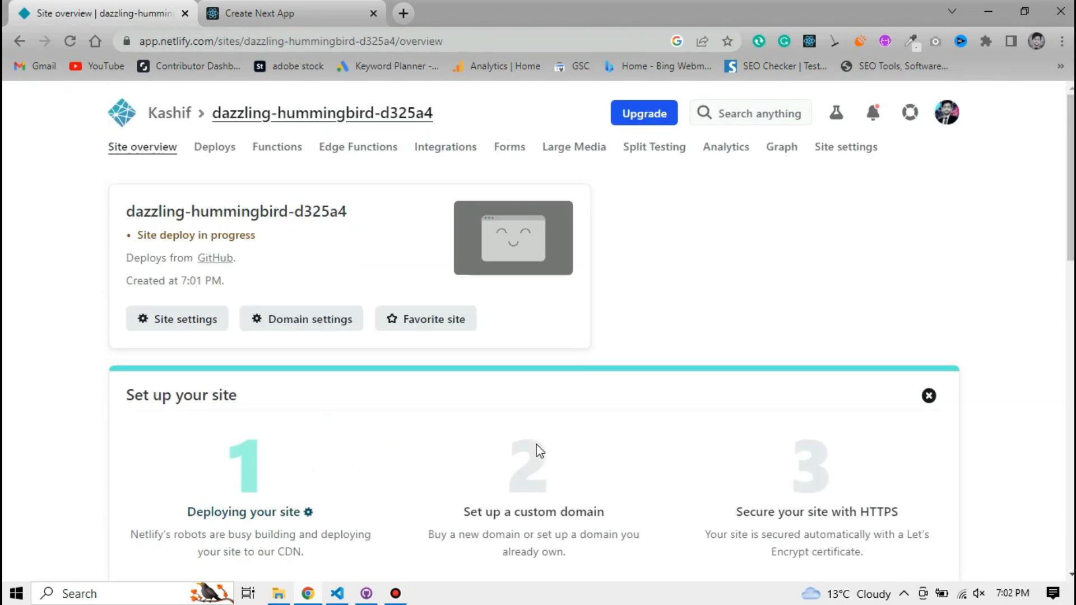
- Open the details of the running deploy and follow its deploy log to the end
scroll(540, 451, down, 6)
click(406, 350)
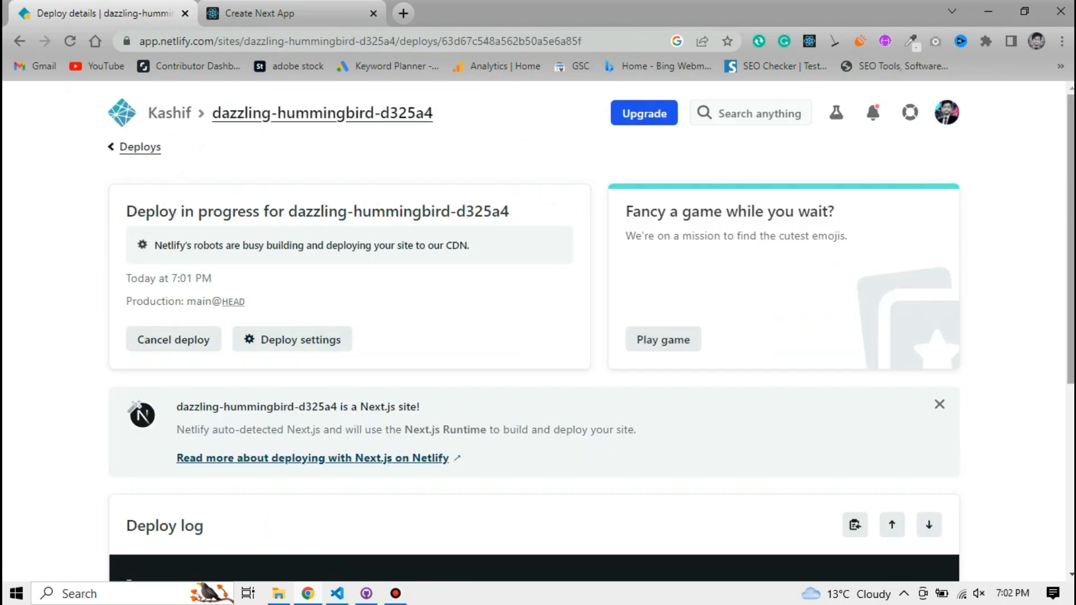
scroll(534, 336, down, 8)
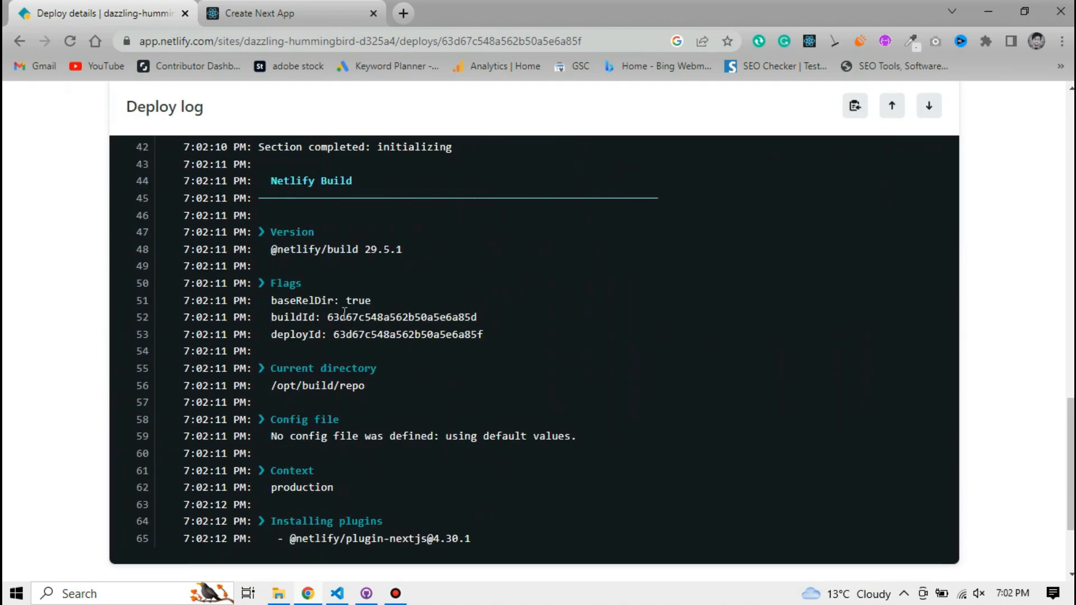
scroll(560, 413, down, 3)
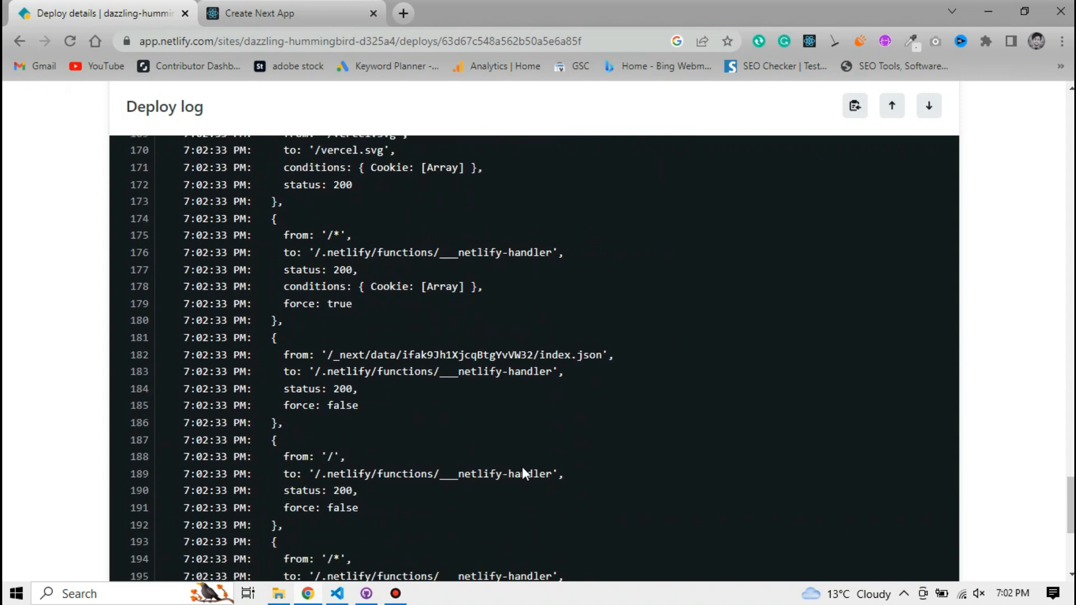
scroll(613, 454, down, 2)
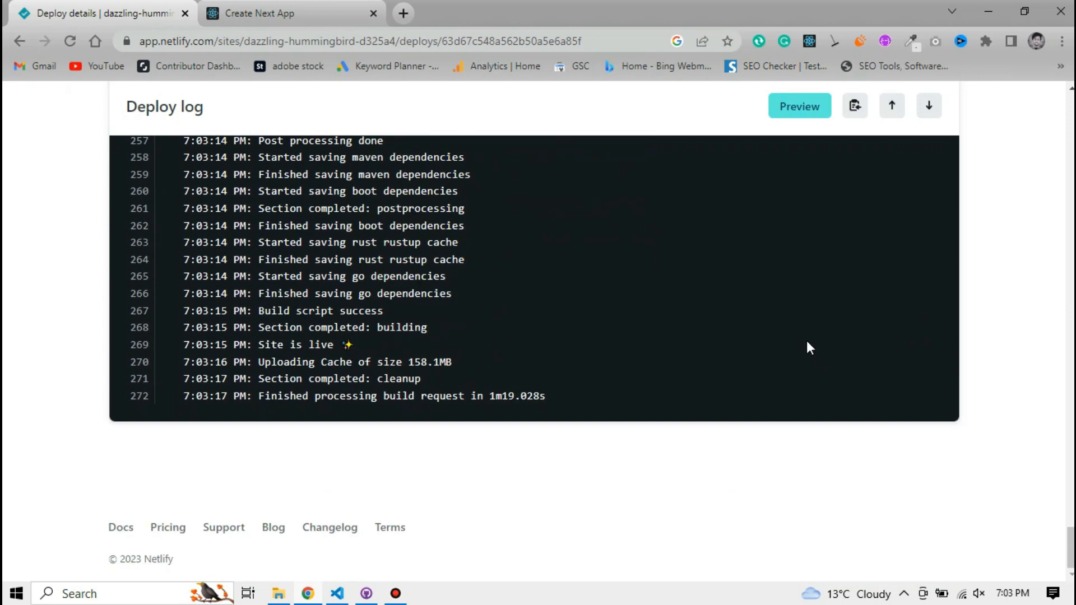
- Open the preview of the deployed site and check its description text and netlify.app address against the local Create Next App page
click(802, 106)
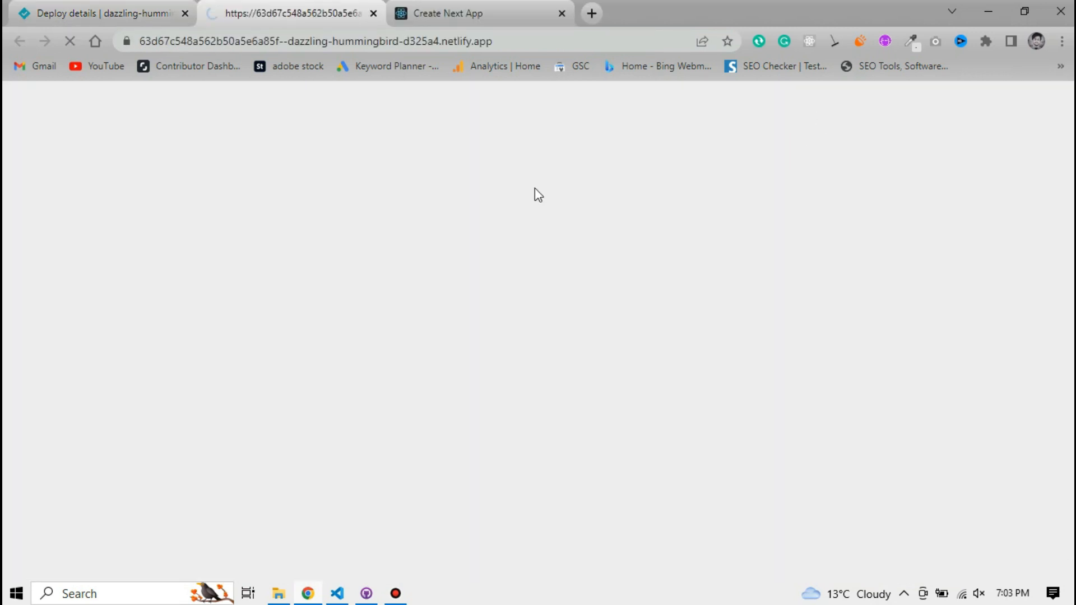
drag(287, 237, 782, 241)
click(808, 243)
scroll(749, 297, down, 3)
scroll(482, 202, up, 3)
click(490, 11)
drag(243, 45, 123, 33)
click(265, 5)
click(241, 41)
click(186, 167)
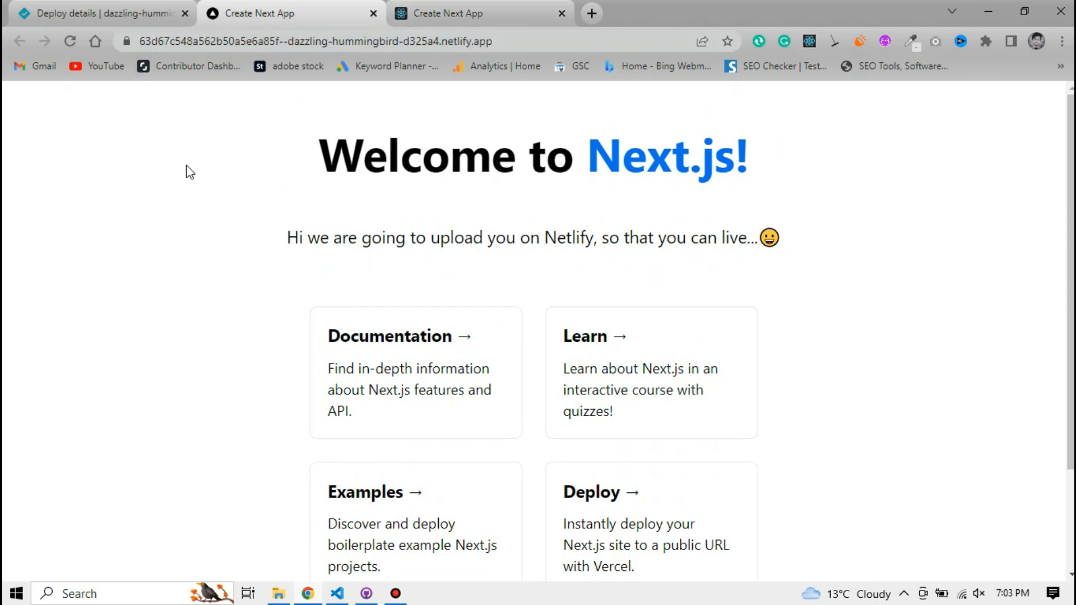